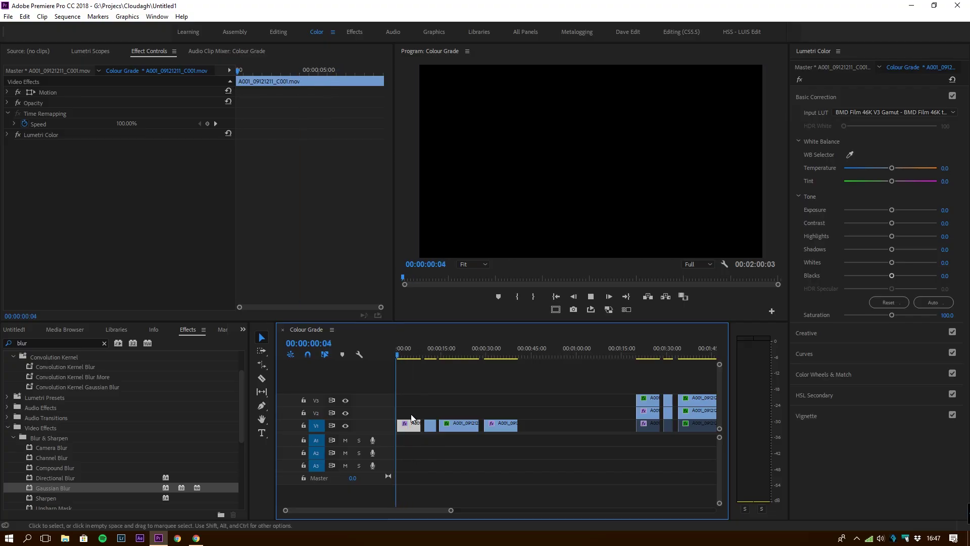
Apply the TO-Menkent teal and orange look to the first clip, A001_09121211_C001.mov, in the Colour Grade sequence
drag(450, 510, 383, 510)
mouse_move(404, 353)
mouse_down()
mouse_move(435, 368)
mouse_move(407, 354)
mouse_up()
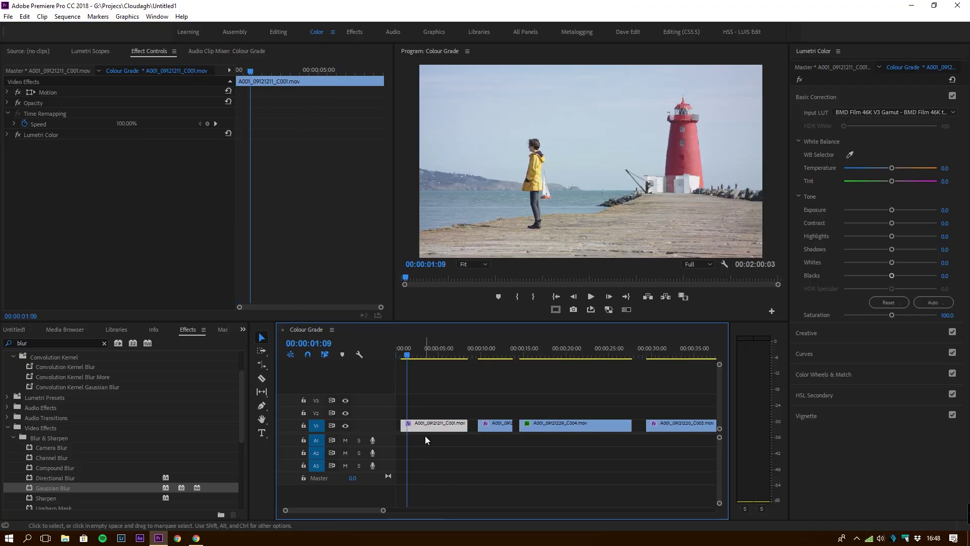
click(822, 337)
click(849, 132)
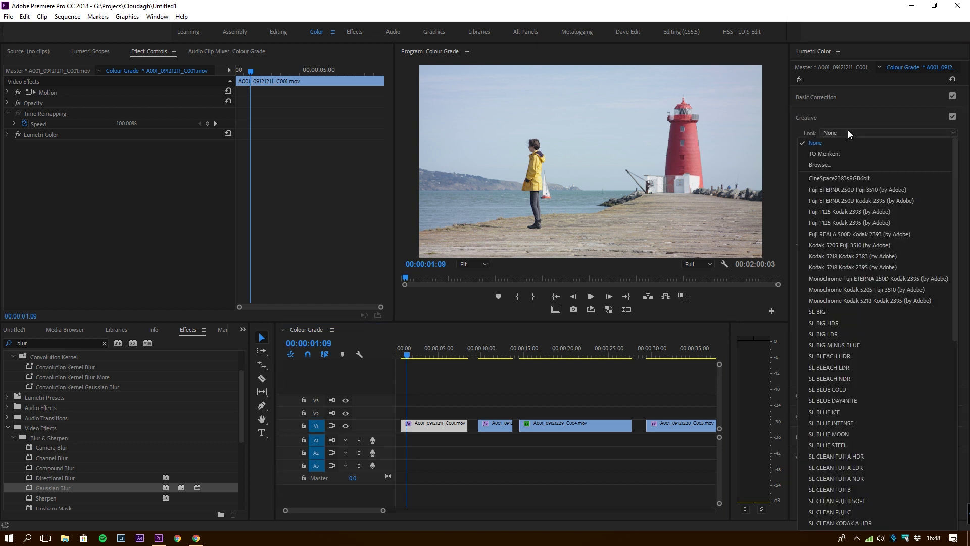
click(854, 119)
click(439, 430)
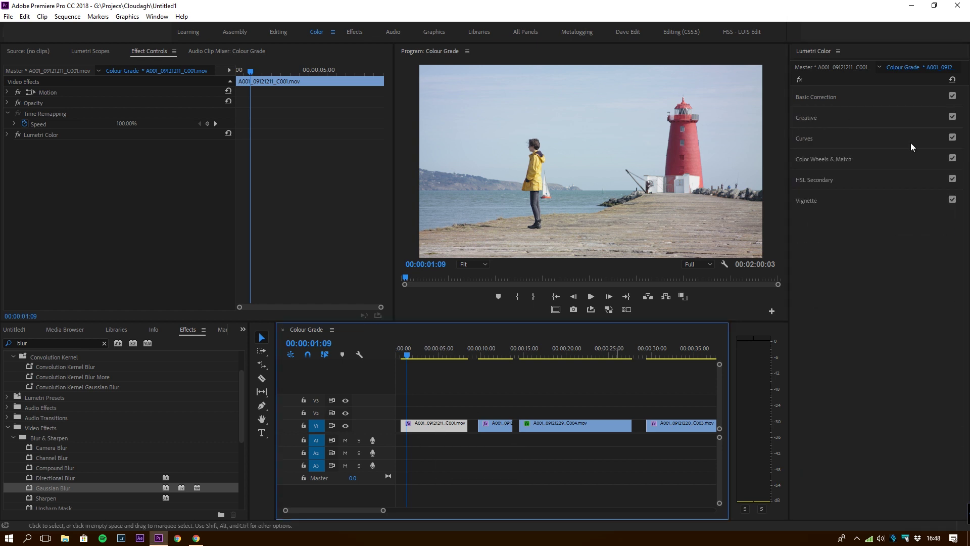
click(847, 119)
click(853, 133)
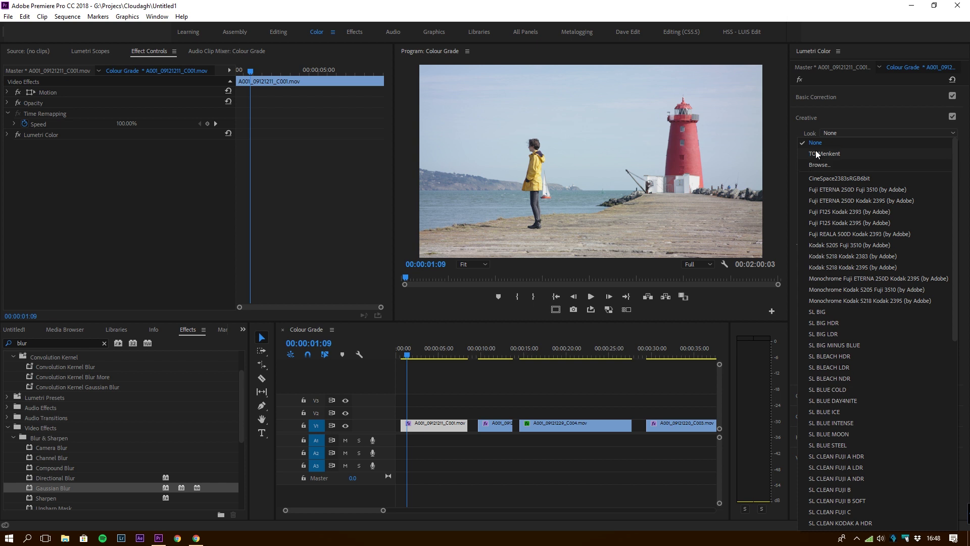
click(818, 155)
click(187, 187)
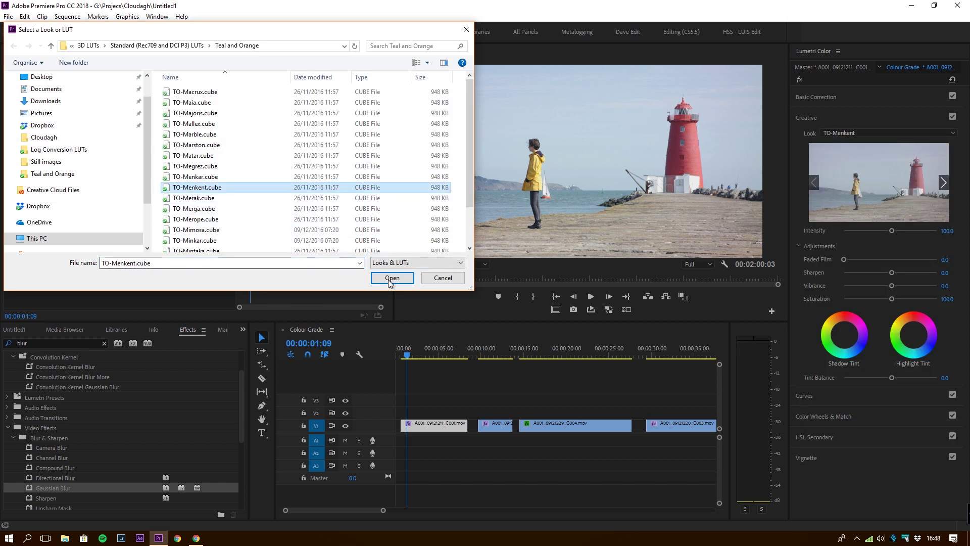
click(392, 279)
drag(407, 355, 414, 363)
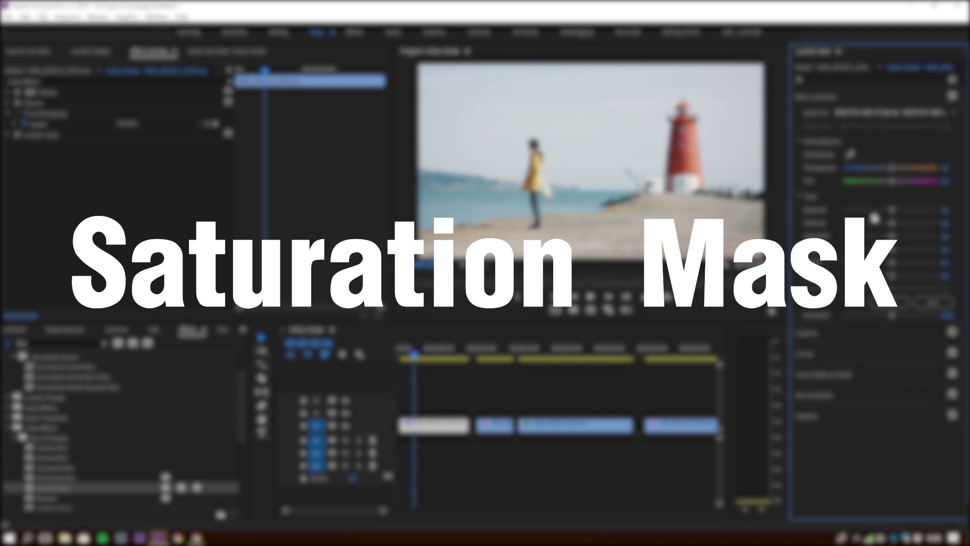
Set the first clip's contrast to 36.2, highlights to -42.7 and blacks to -26.5, and check the levels in the Lumetri Scopes
mouse_move(891, 223)
mouse_down()
mouse_move(907, 223)
mouse_move(881, 233)
mouse_up()
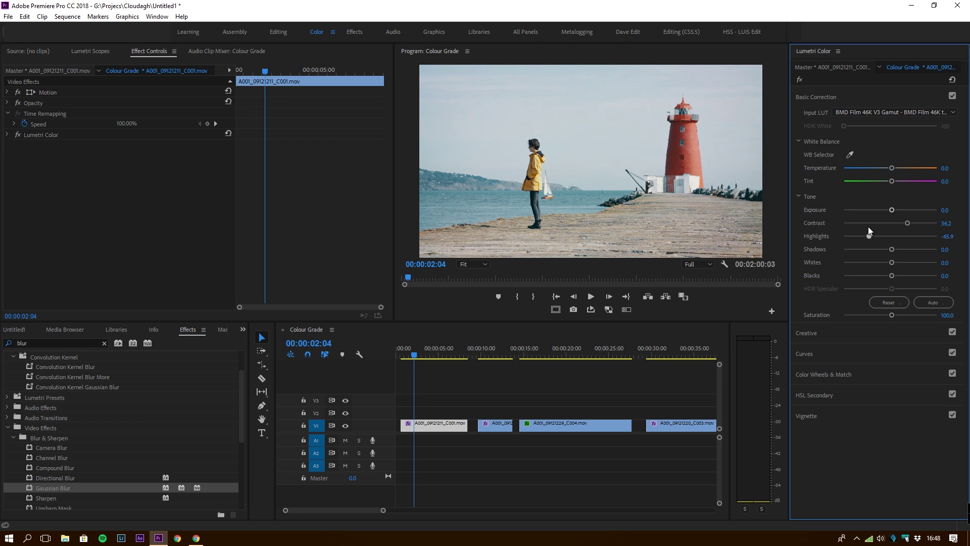
drag(891, 275, 875, 272)
click(89, 51)
click(439, 399)
key(space)
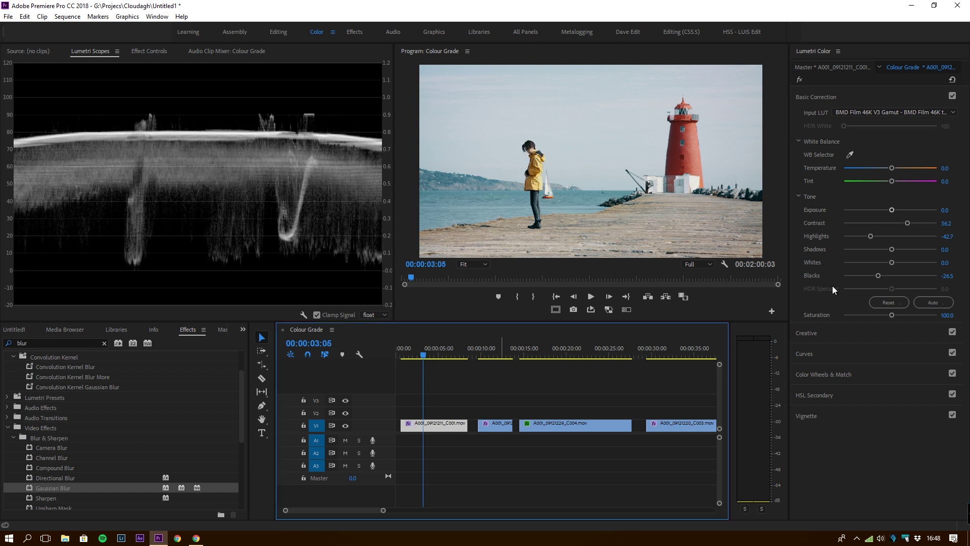
Duplicate the lighthouse clip onto track V2 directly above the original and add an elliptical opacity mask to the copy
drag(439, 426, 440, 412)
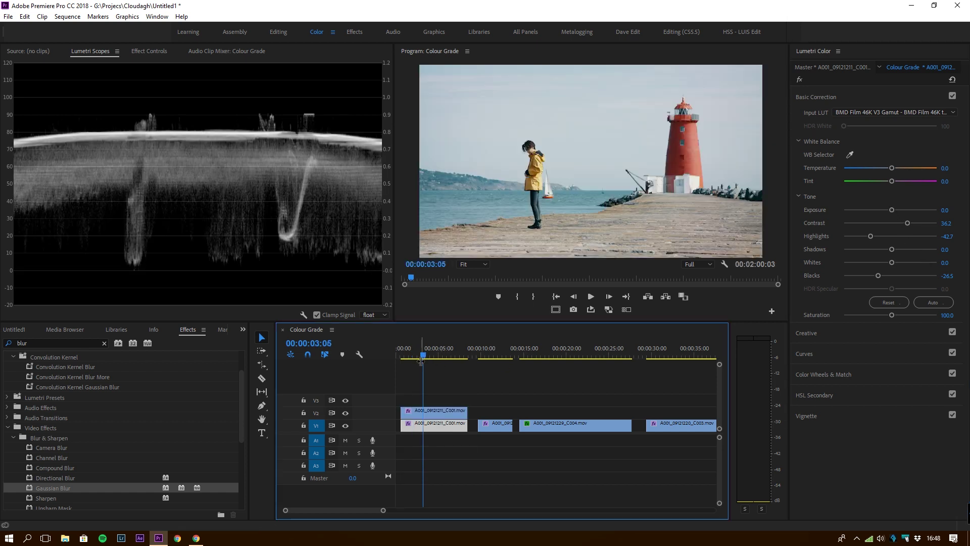
click(147, 51)
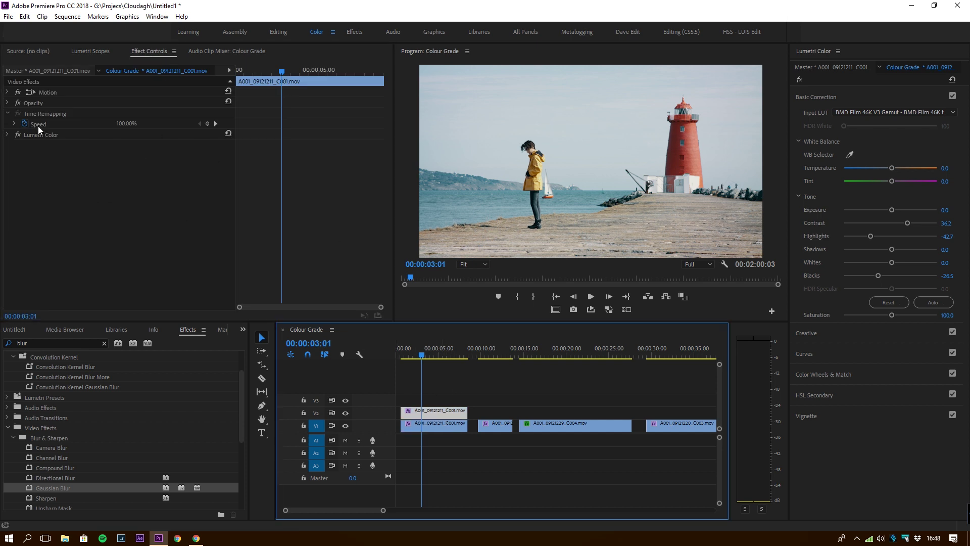
click(33, 103)
click(7, 103)
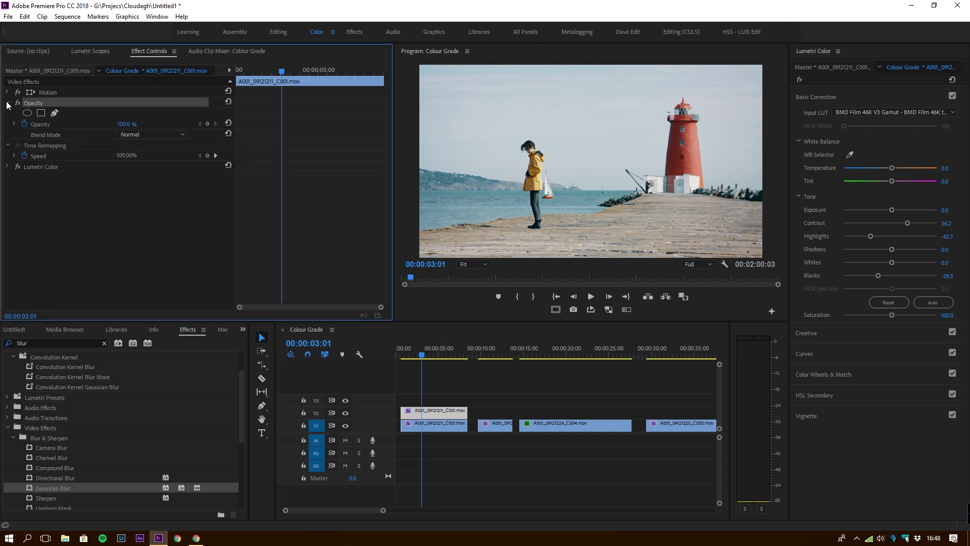
click(27, 113)
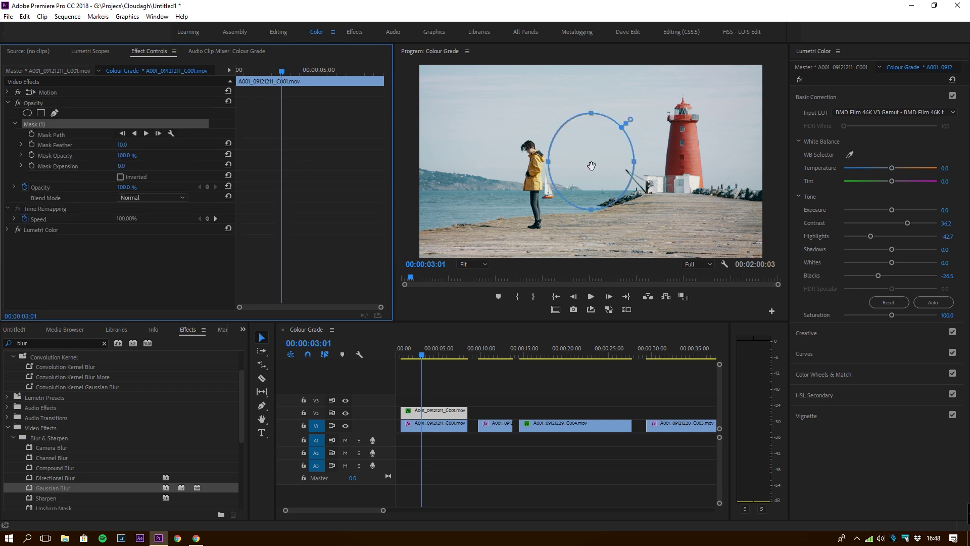
Fit the ellipse mask closely around the person in the yellow coat and set the mask feather to 143.4
mouse_move(533, 187)
mouse_down()
mouse_move(561, 184)
mouse_move(550, 183)
mouse_up()
drag(525, 200, 539, 198)
drag(534, 231, 534, 243)
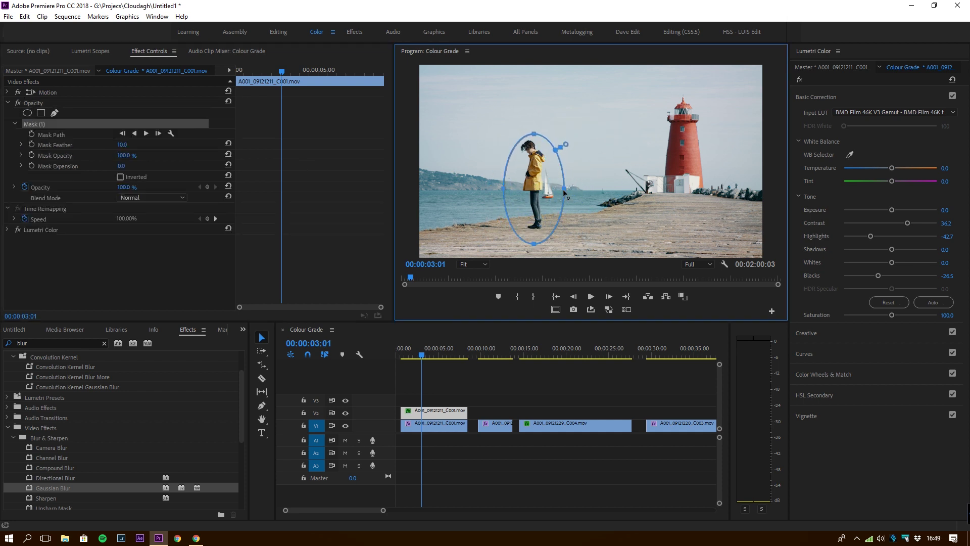
drag(563, 189, 538, 208)
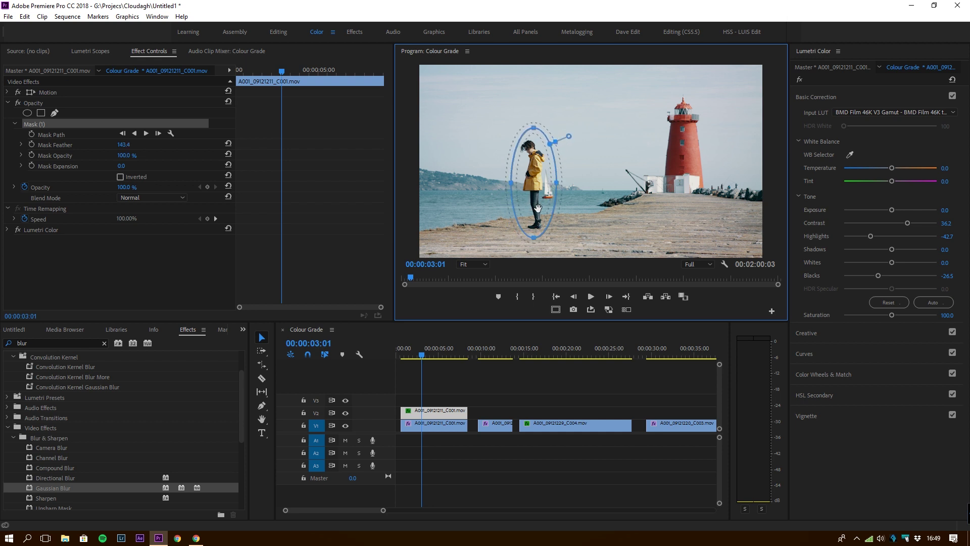
Reduce the saturation of the original lighthouse clip on V1 to 67.0, leaving its exposure at 0.0
click(438, 425)
drag(890, 209, 887, 210)
double_click(887, 209)
drag(891, 314, 874, 314)
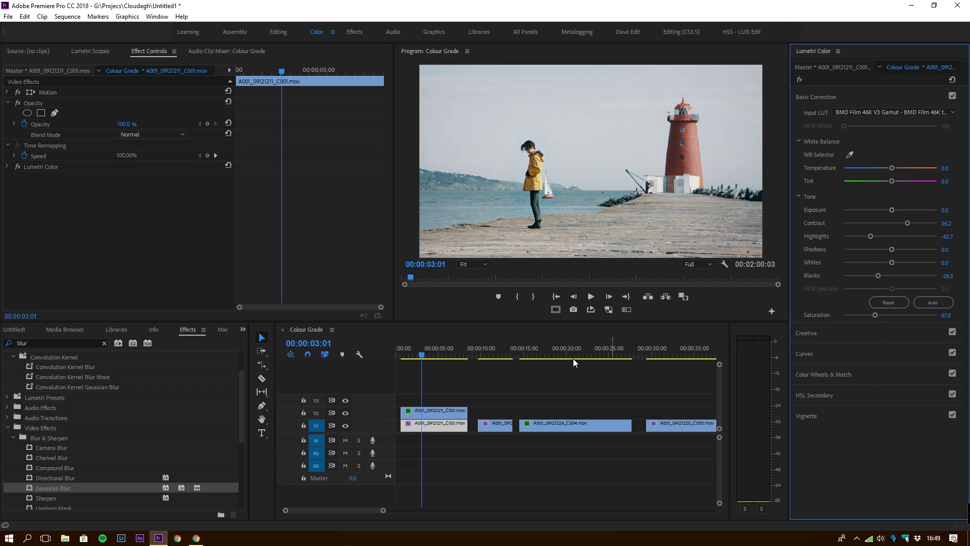
Start an HSL Secondary key on the masked V2 copy by sampling the person's skin tone from the face
click(434, 410)
click(812, 333)
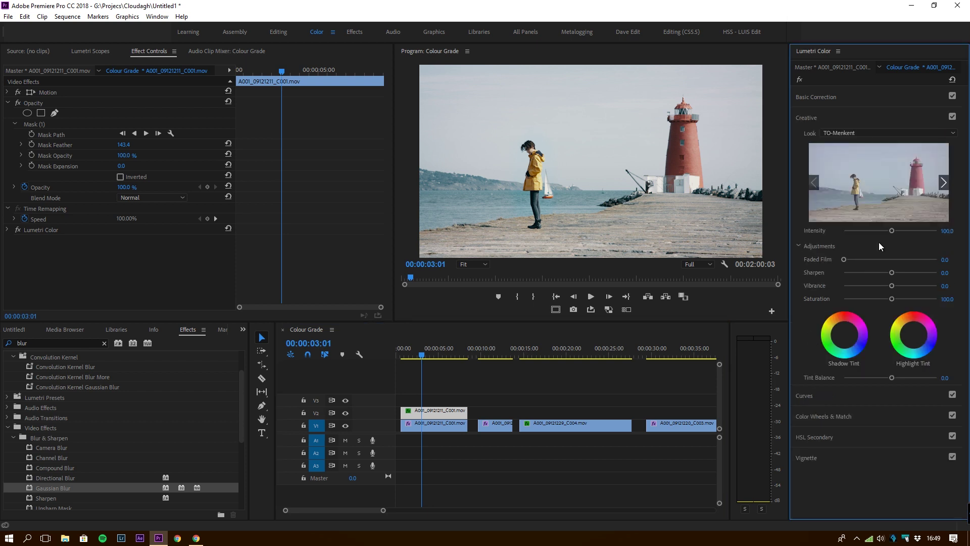
click(815, 396)
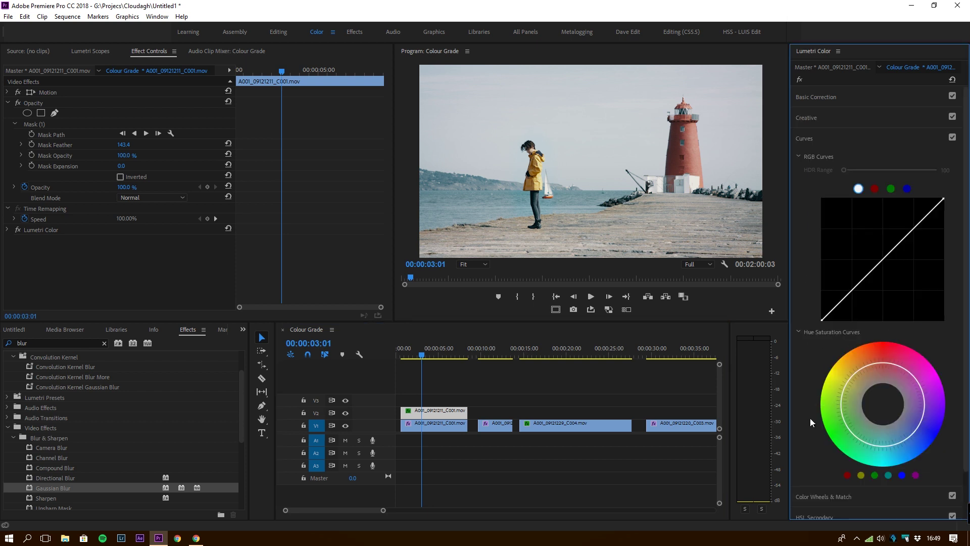
click(809, 140)
click(817, 180)
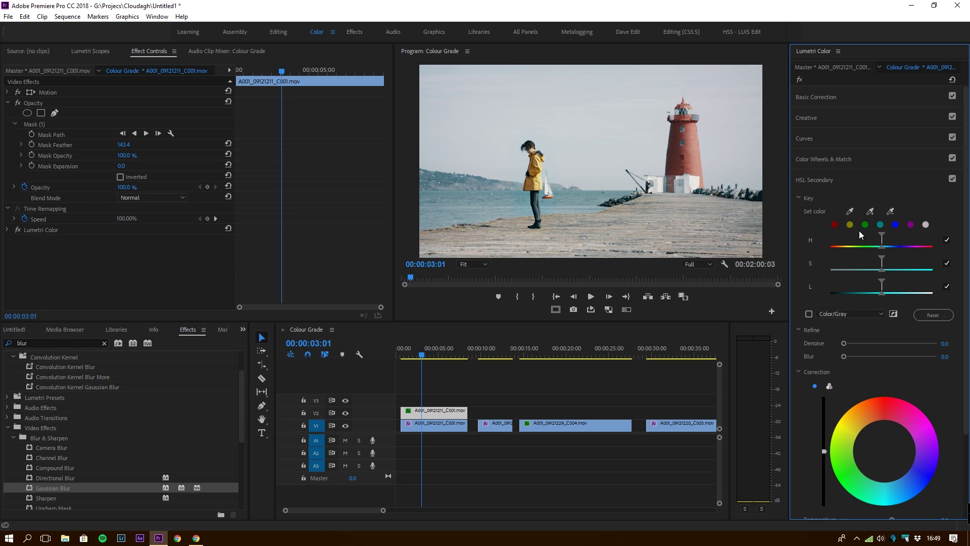
click(531, 151)
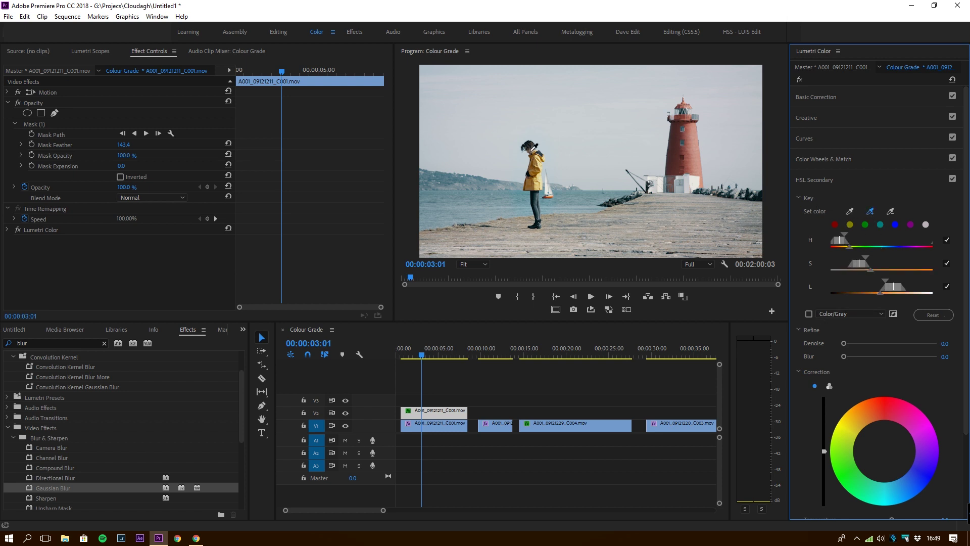
Preview the skin key in Color/Gray, refine its saturation and luminance ranges, set Denoise 27.0 and Blur 10.4, and tint it slightly toward red
click(809, 315)
key(Left)
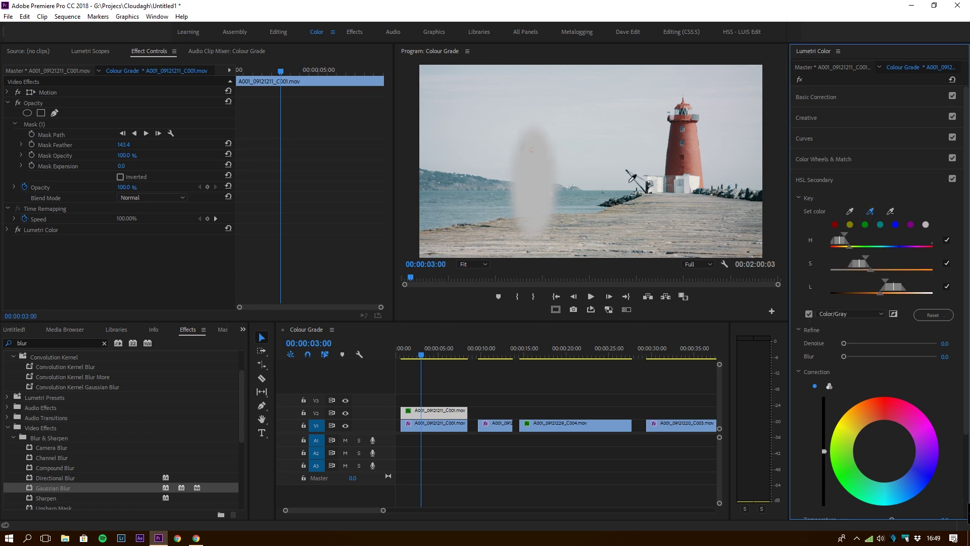
click(532, 146)
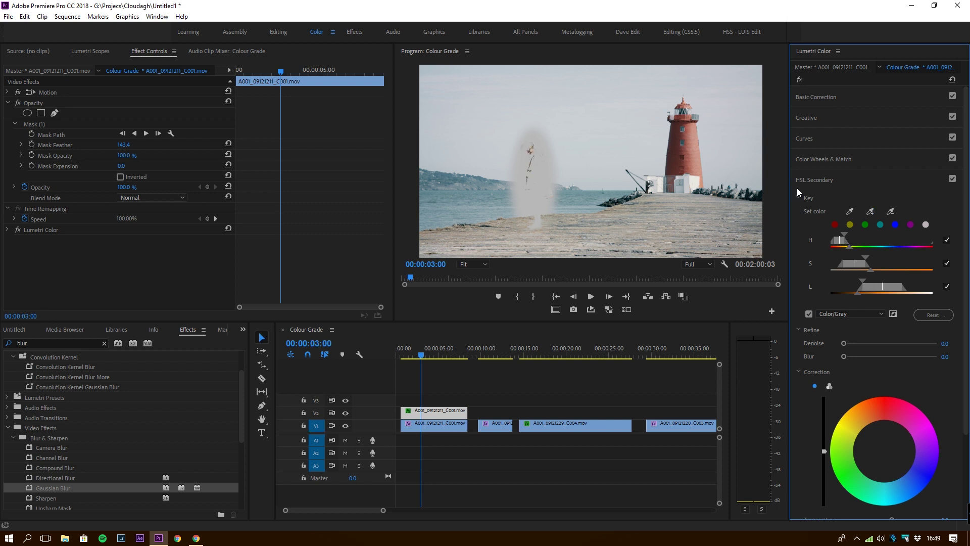
drag(864, 261, 861, 261)
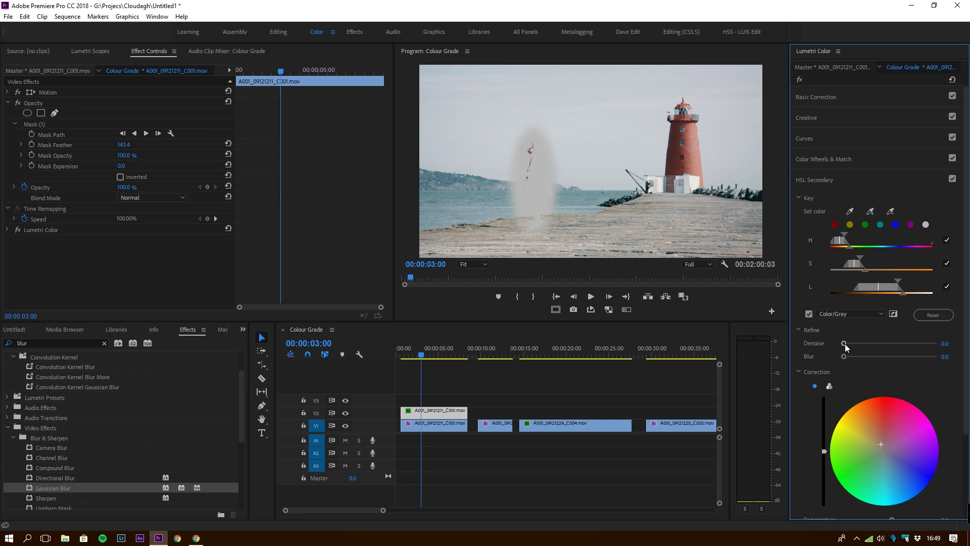
click(808, 314)
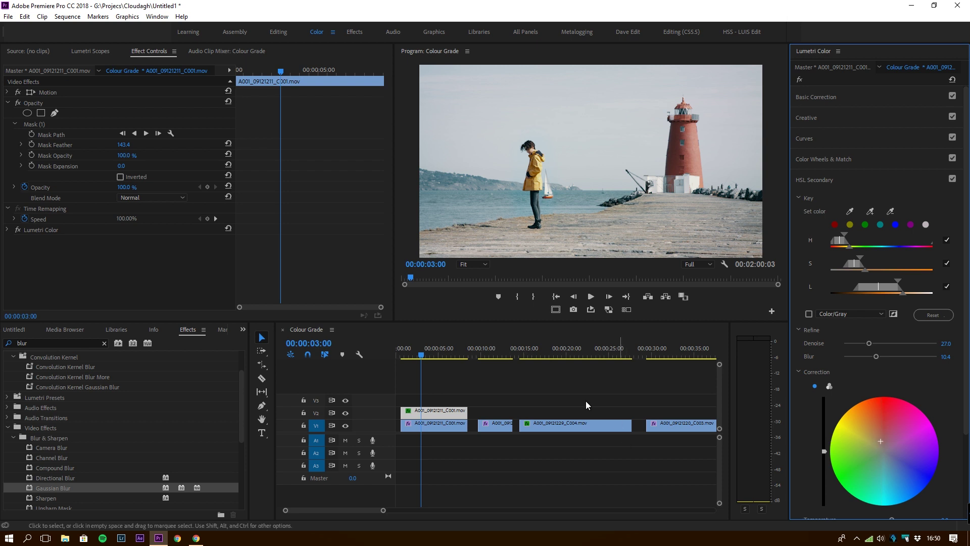
Enlarge the Program monitor and play back the graded lighthouse clip to review the saturation mask
drag(419, 352, 404, 352)
key(space)
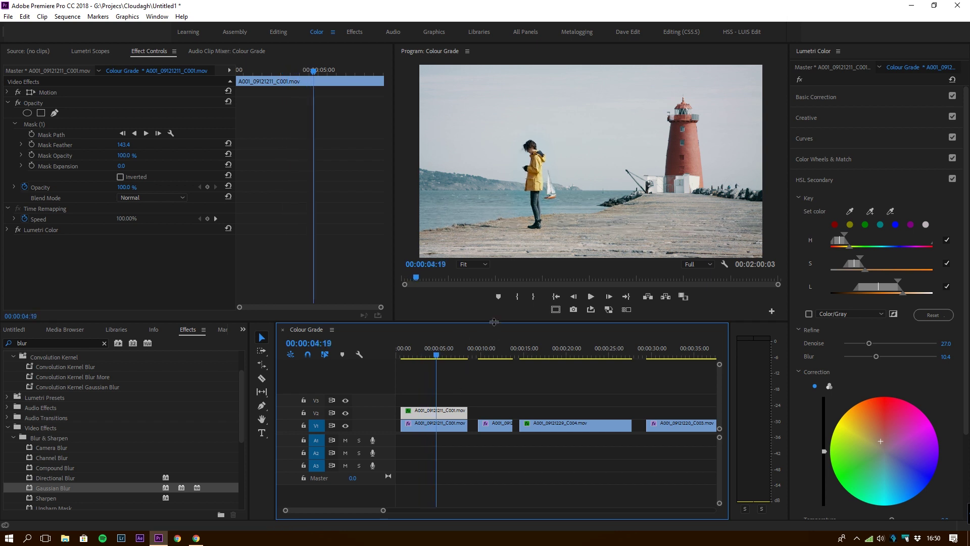
drag(484, 323, 485, 382)
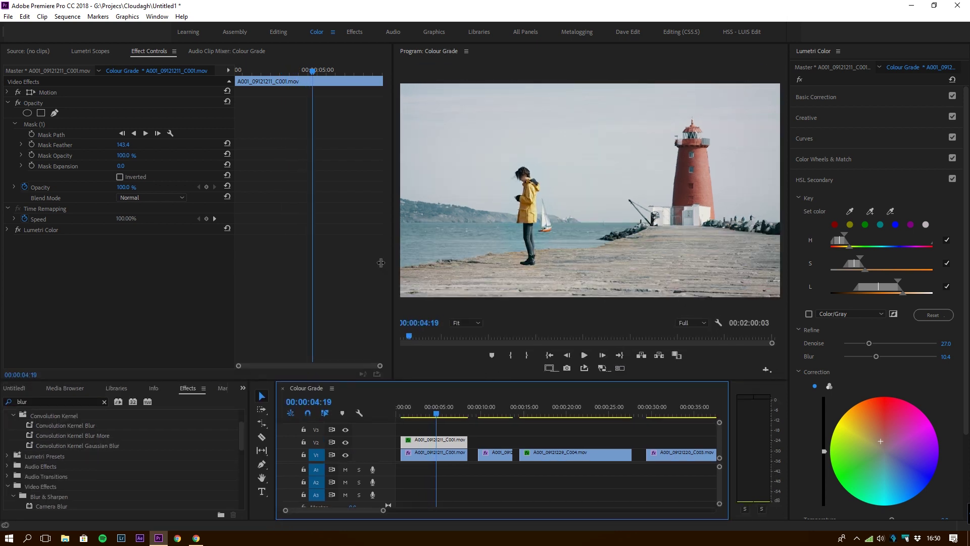
drag(395, 263, 287, 263)
drag(436, 410, 412, 410)
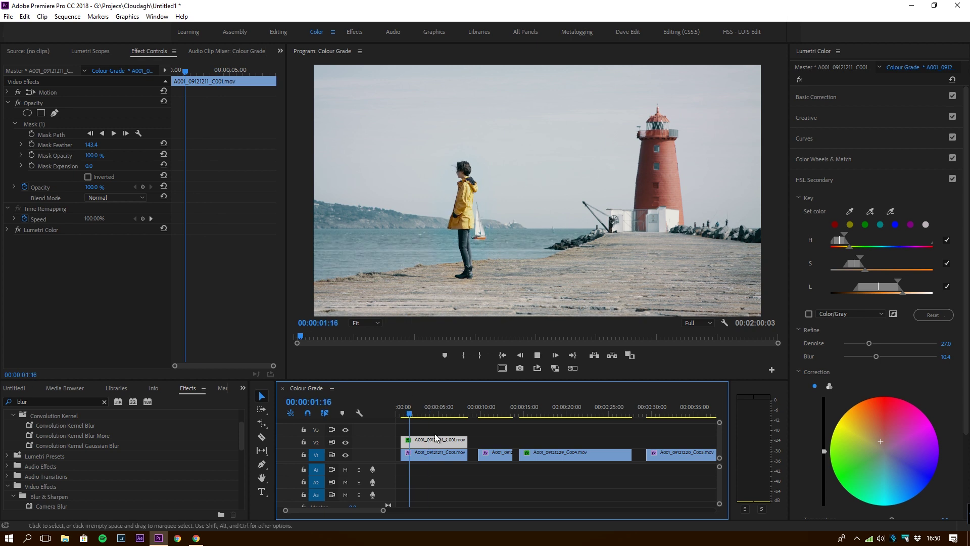
key(space)
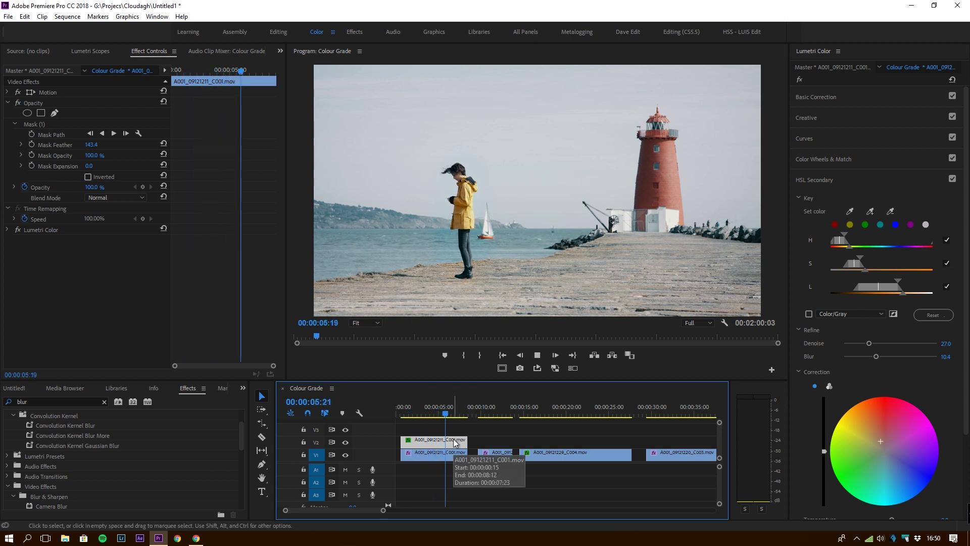
click(479, 407)
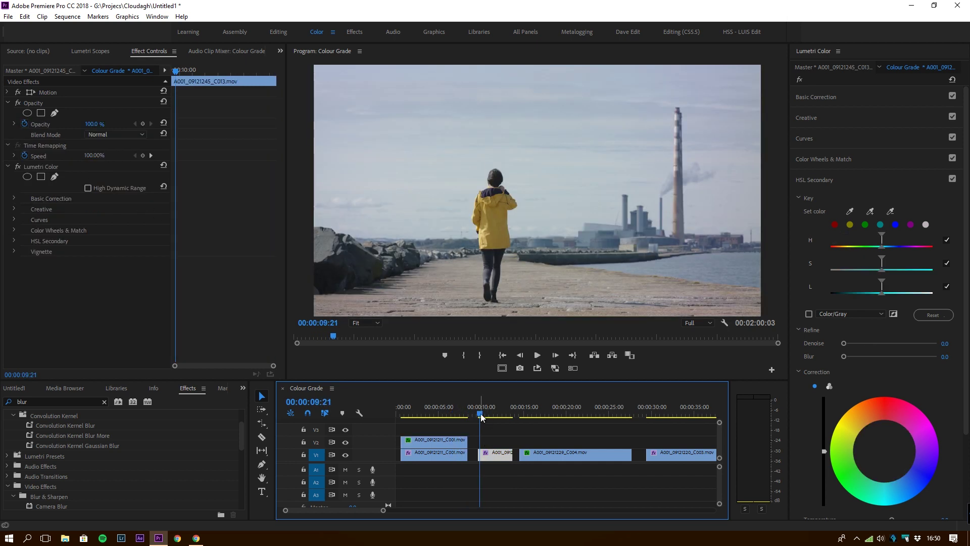
drag(481, 408, 444, 441)
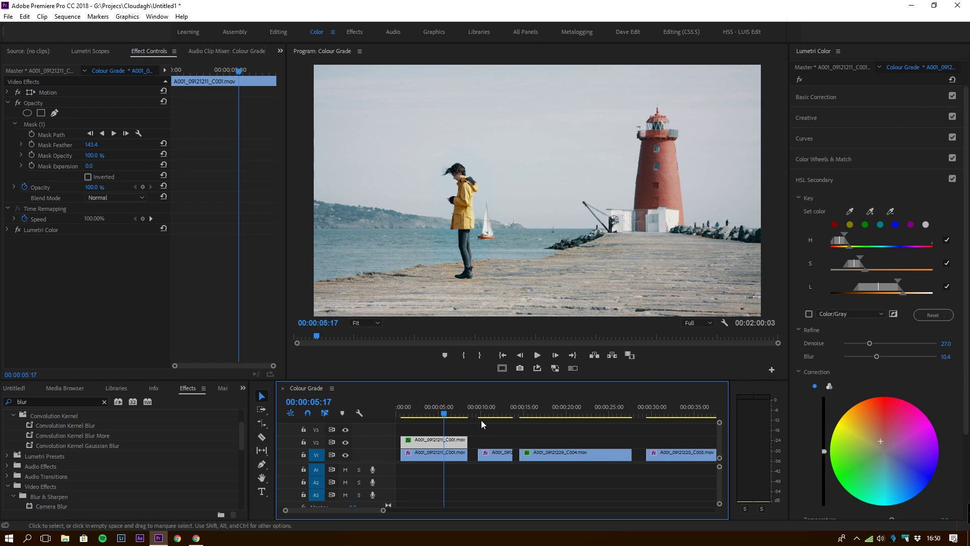
key(space)
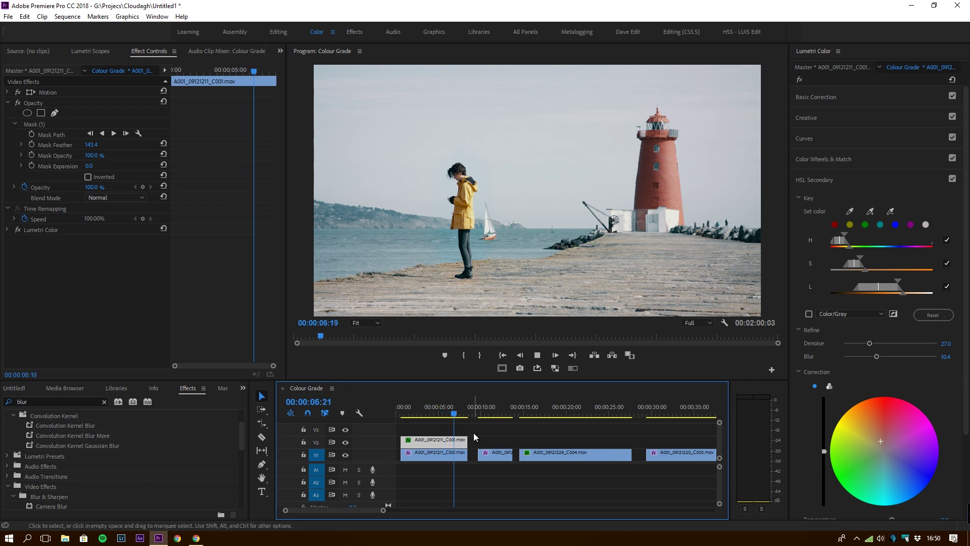
Apply the TO-Menkent.cube look to the second clip, A001_09121245_C013.mov, and scrub through it
click(477, 413)
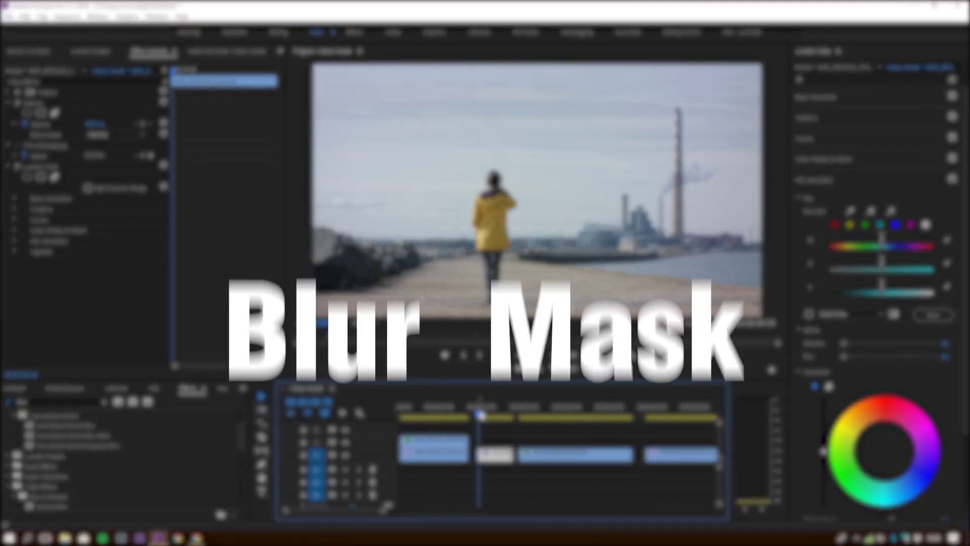
click(487, 459)
key(space)
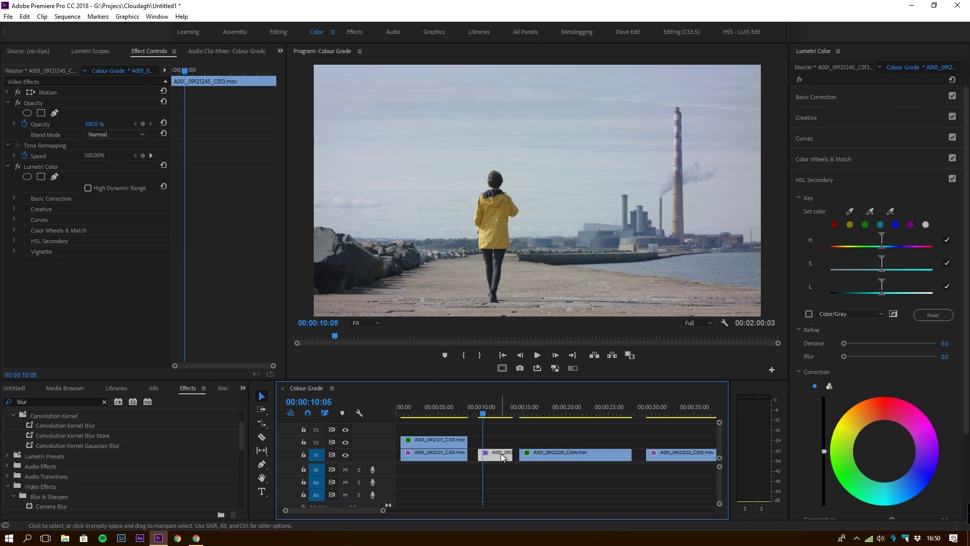
click(835, 117)
click(862, 132)
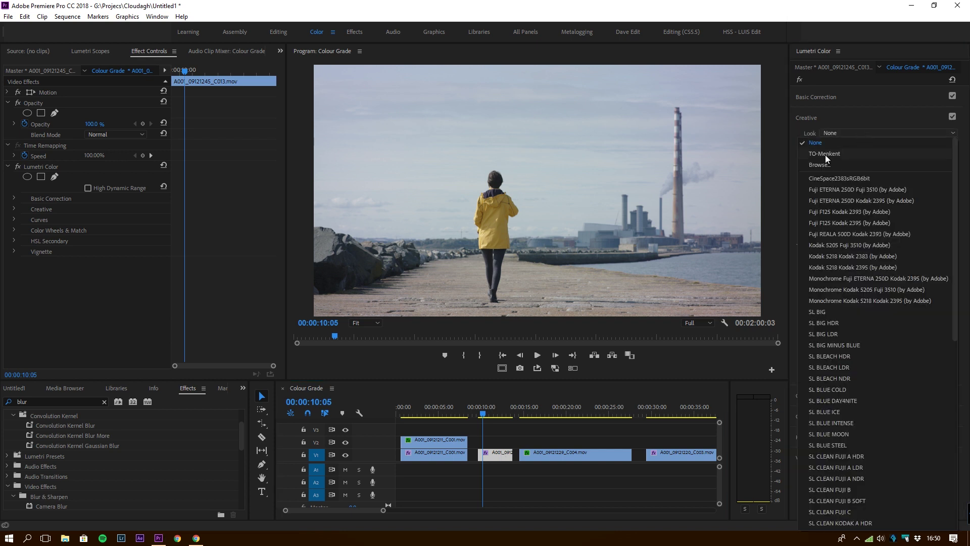
click(819, 164)
click(197, 187)
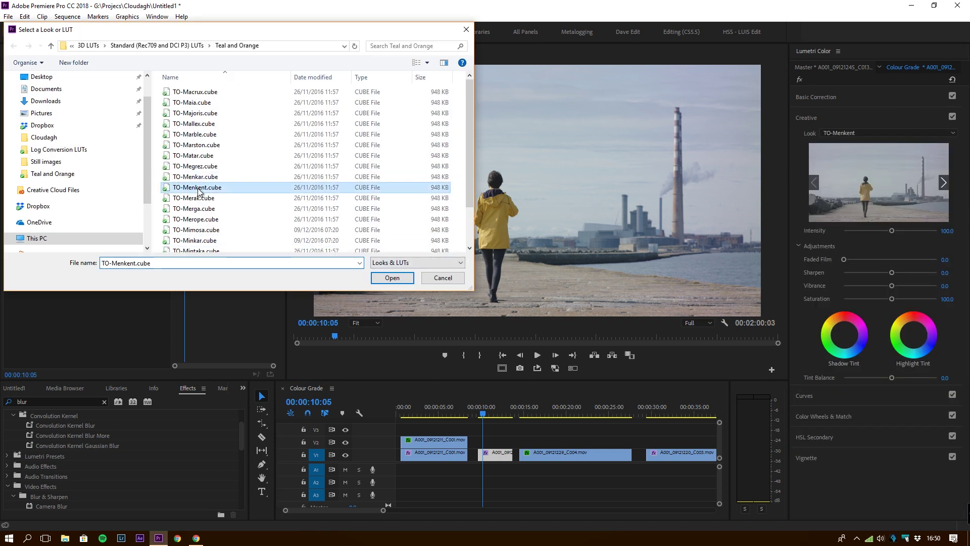
click(382, 281)
drag(482, 413, 494, 419)
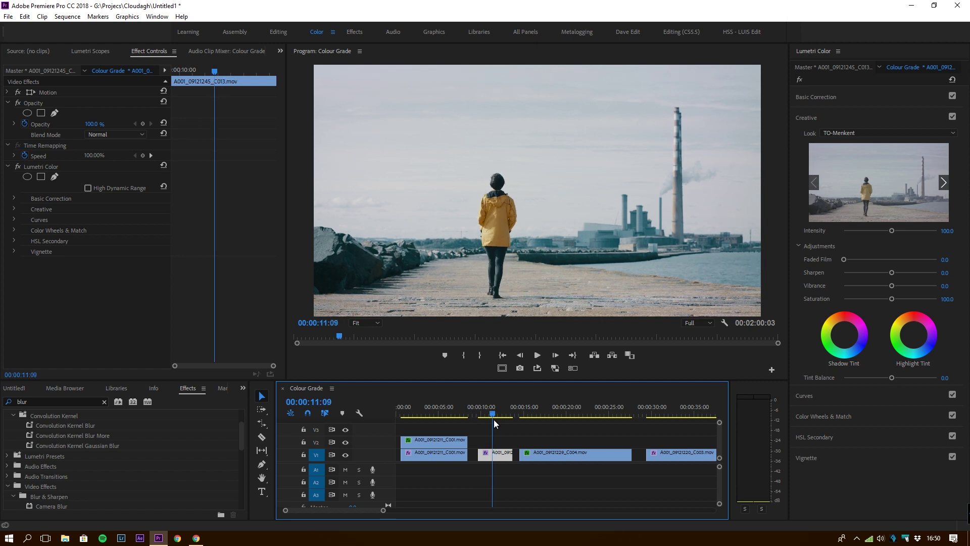
Duplicate the walking clip A001_09121245_C013.mov onto V2 and add Gaussian Blur to the copy
drag(504, 454, 495, 441)
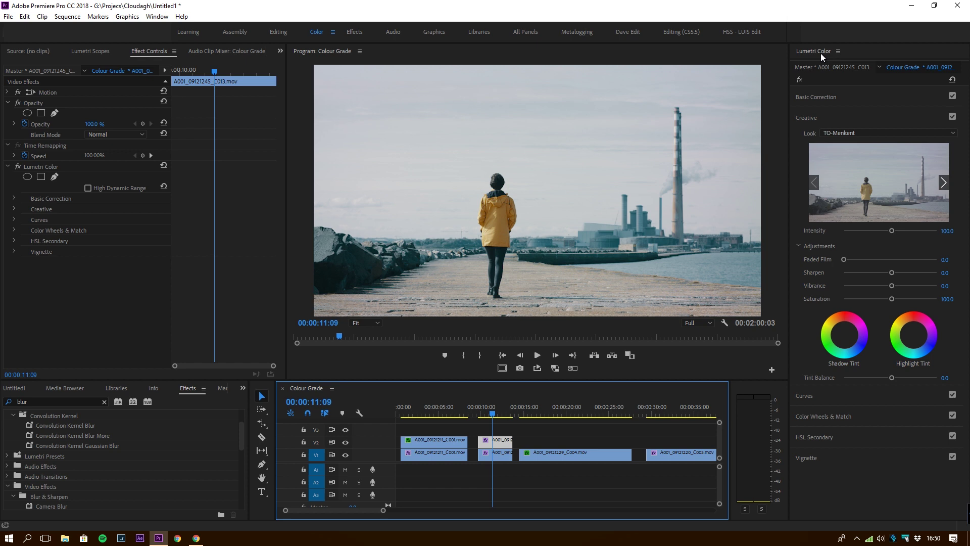
scroll(48, 491, down, 3)
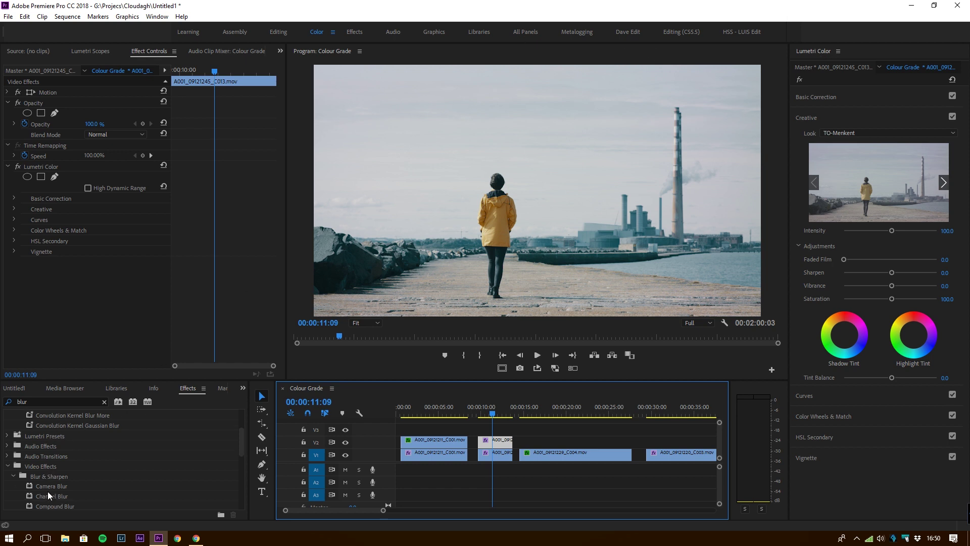
drag(46, 466, 46, 415)
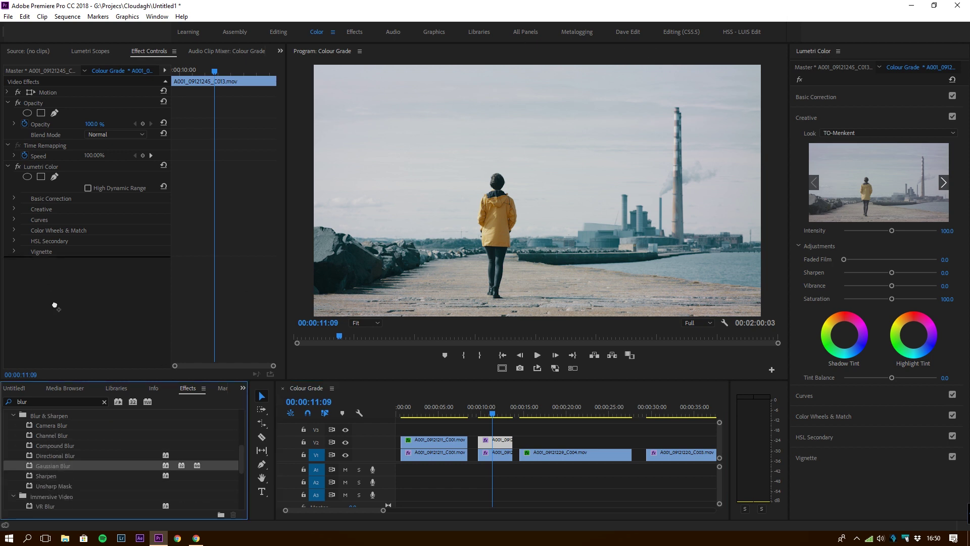
drag(55, 305, 57, 295)
click(40, 266)
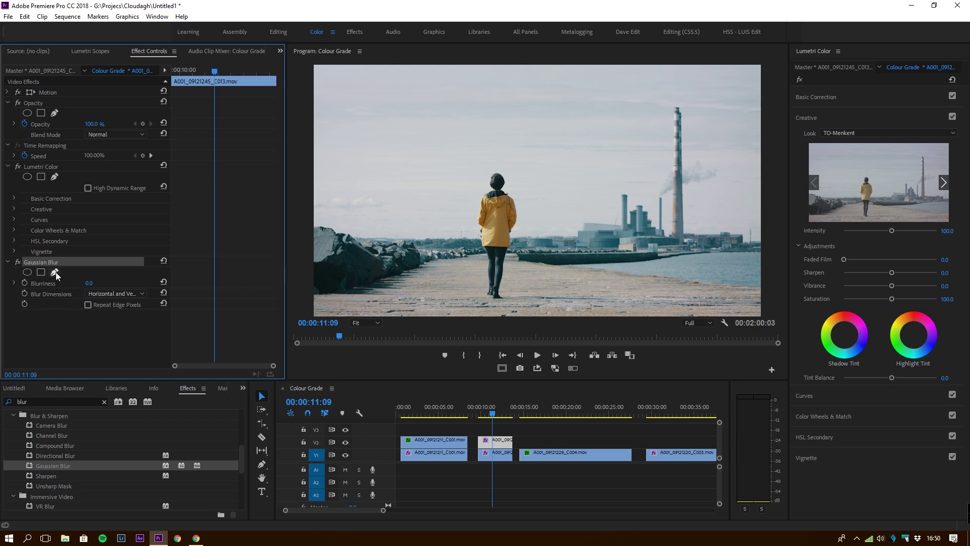
Draw an elliptical Gaussian Blur mask around the walking person, fit it to the full figure, and feather it to 280.8
click(27, 272)
drag(531, 216, 495, 229)
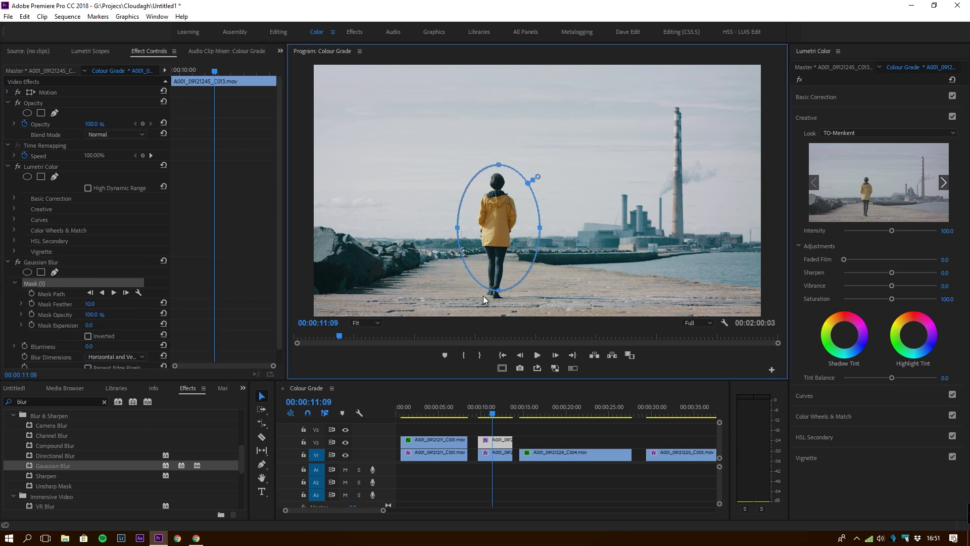
drag(498, 291, 498, 306)
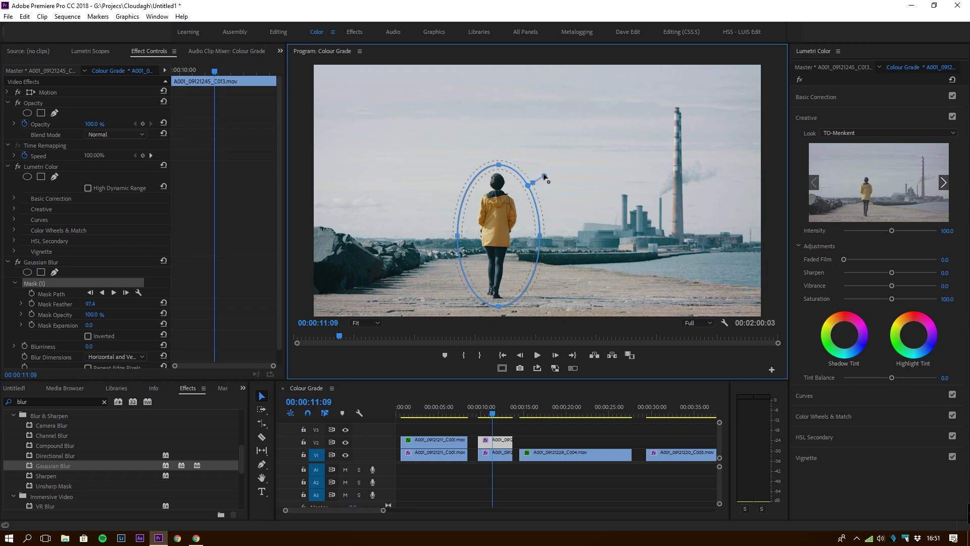
drag(498, 258, 495, 248)
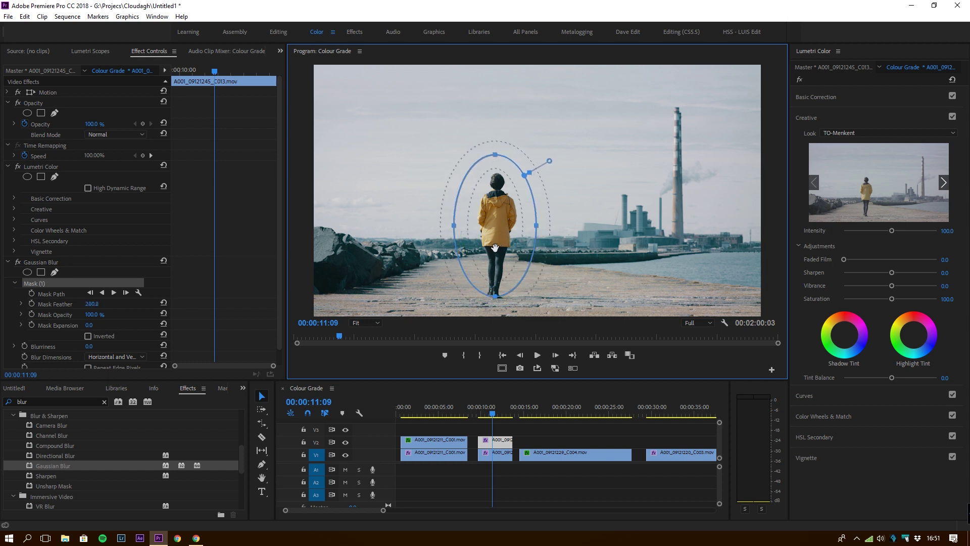
drag(496, 298, 496, 307)
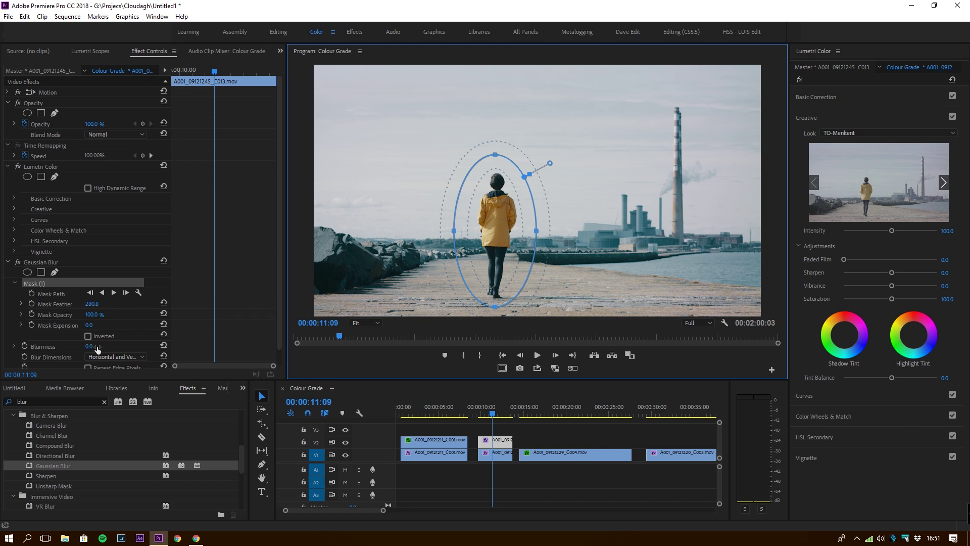
Invert the blur mask with Blurriness 13.0 and narrow the ellipse slightly around the person
scroll(88, 329, down, 1)
drag(89, 330, 107, 331)
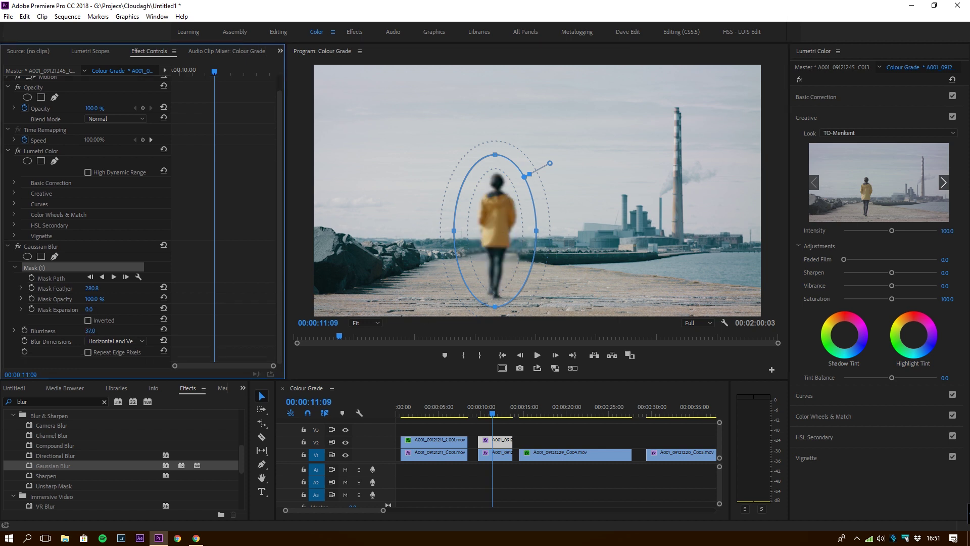
click(88, 321)
drag(90, 330, 73, 330)
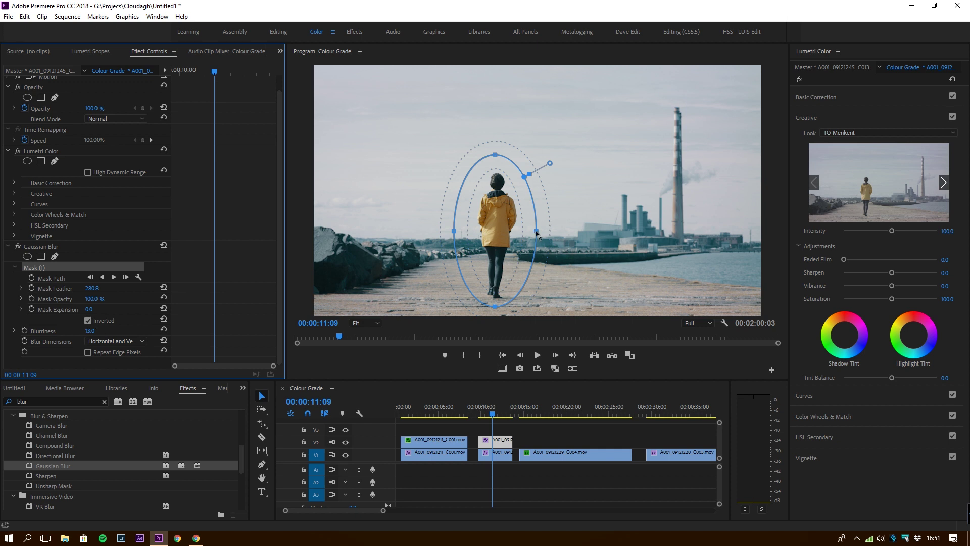
drag(536, 231, 519, 232)
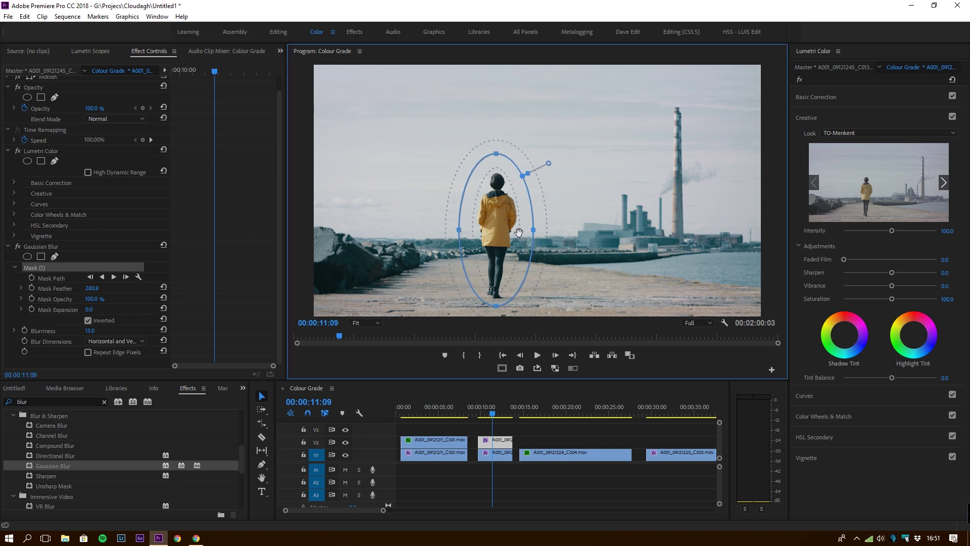
Play back the masked-blur walking clip from its start and preview the close-up clip that follows
key(space)
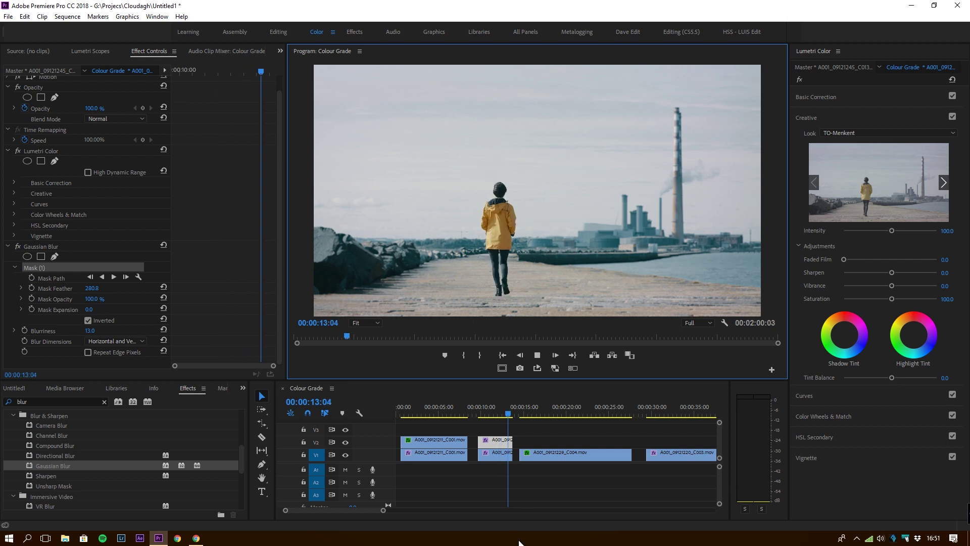
key(Up)
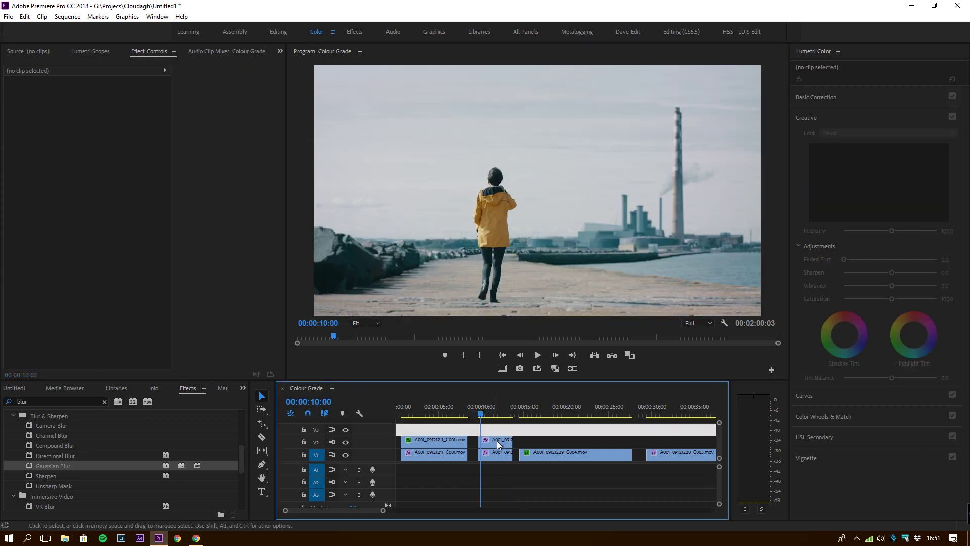
key(space)
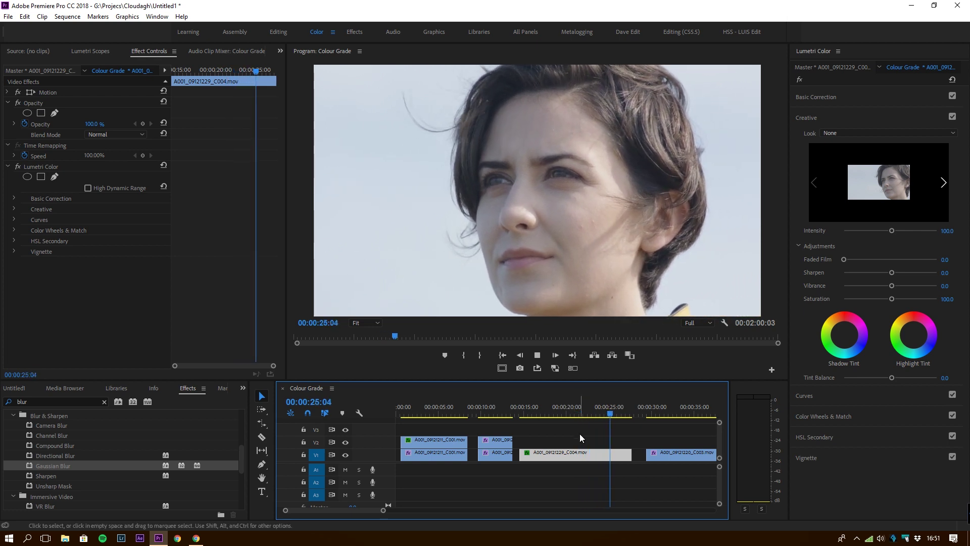
key(space)
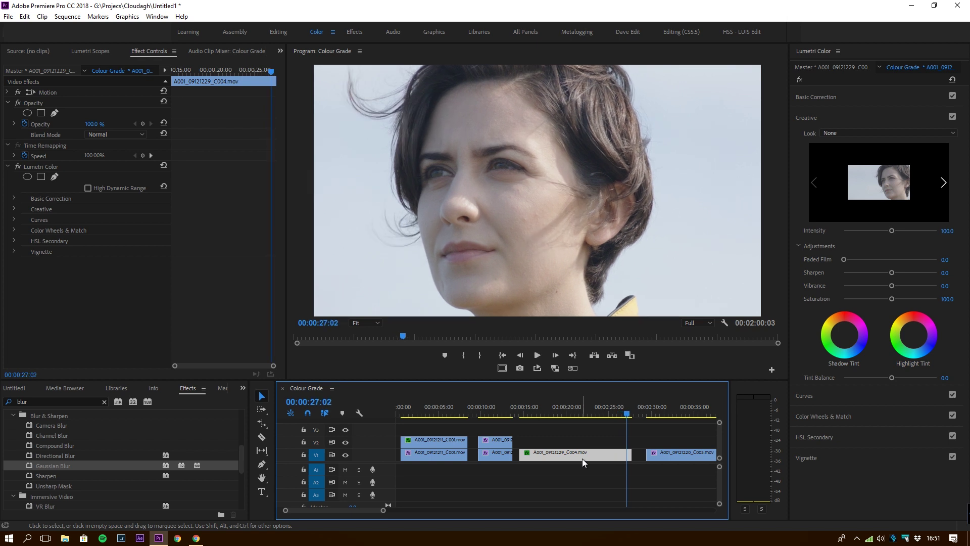
Apply the TO-Menkent look to the close-up clip A001_09121229_C004.mov and duplicate it onto V2
click(857, 132)
click(830, 165)
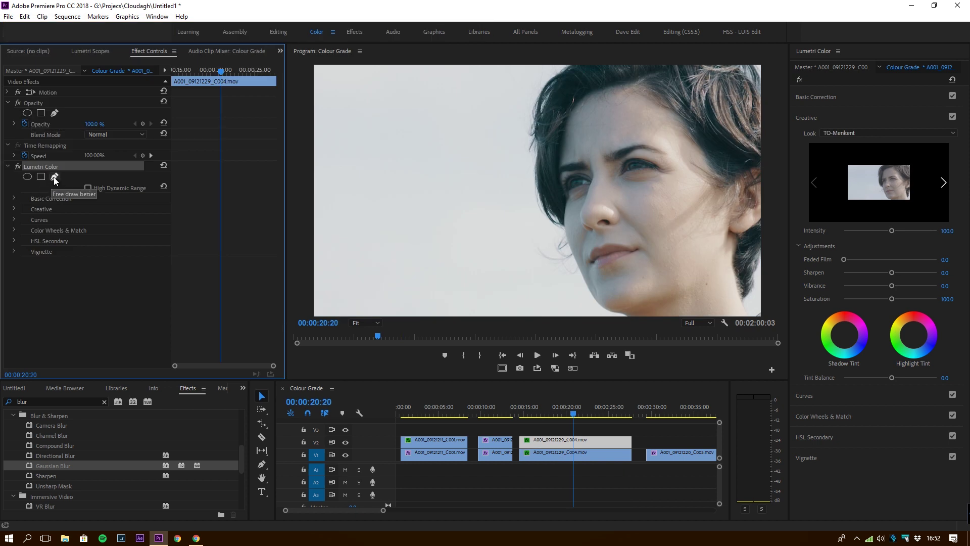
Draw a closed free-form Lumetri Color mask around the woman's face, ear and neck on the V2 close-up
click(27, 177)
key(Delete)
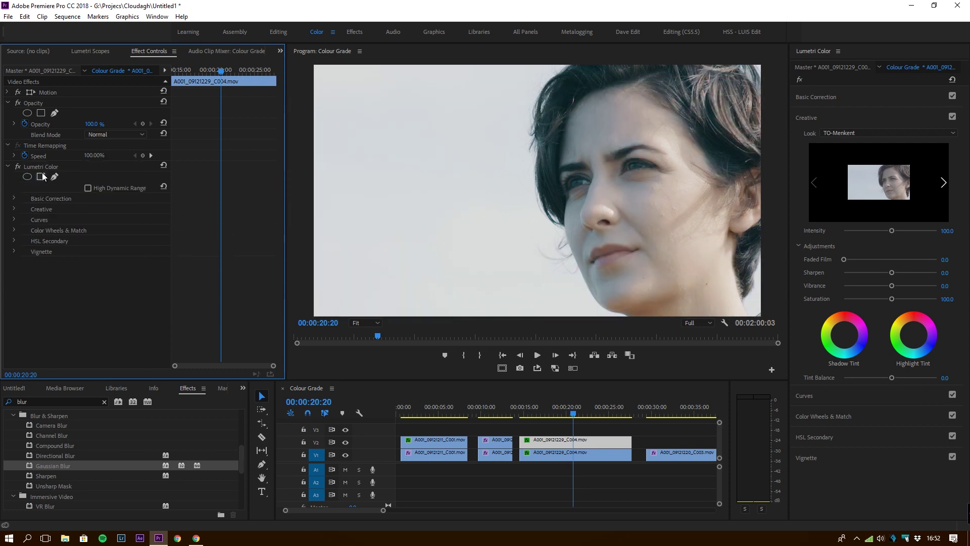
click(54, 177)
click(631, 84)
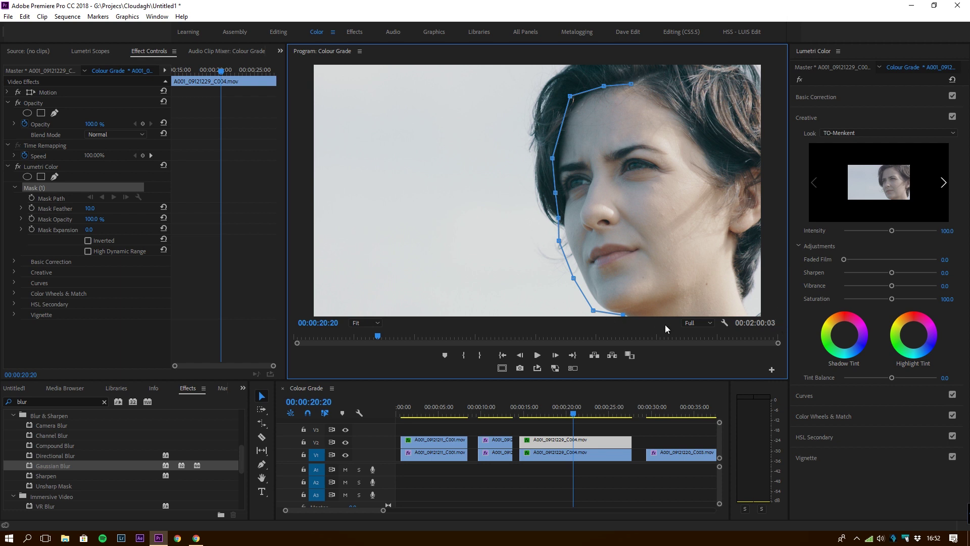
click(778, 314)
click(754, 249)
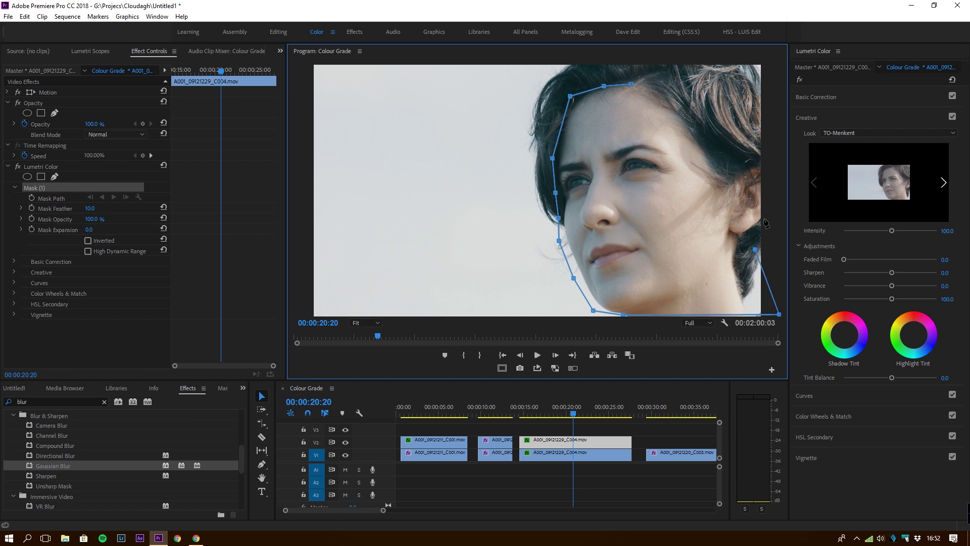
click(777, 196)
click(774, 160)
click(734, 154)
click(677, 80)
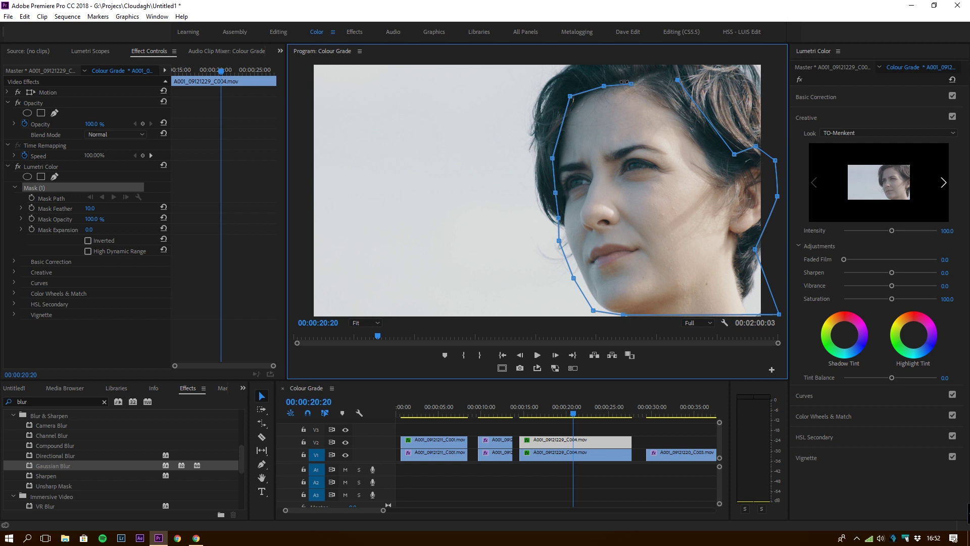
click(630, 83)
Feather the face mask to 117.4 and push the masked midtones slightly toward red with the colour wheels
drag(618, 75, 625, 59)
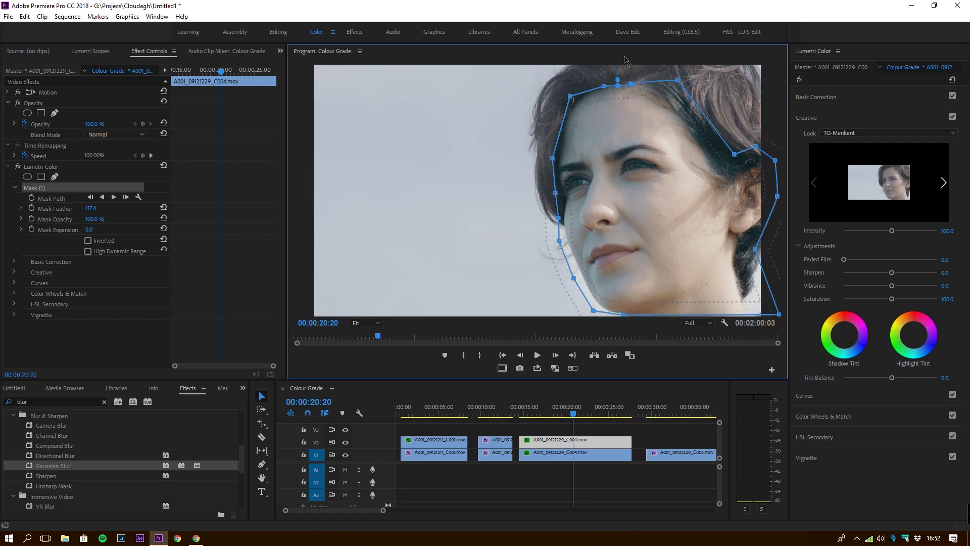
drag(663, 150, 658, 151)
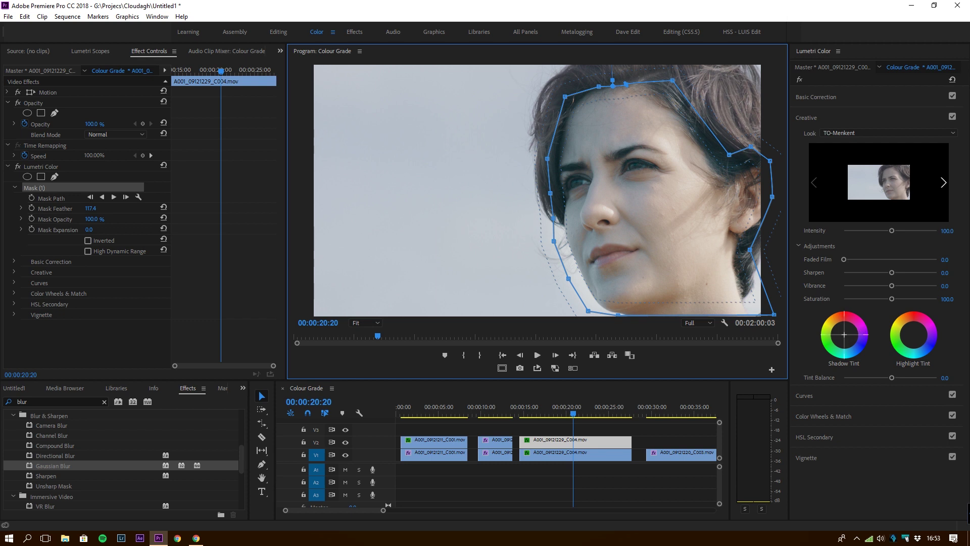
click(843, 334)
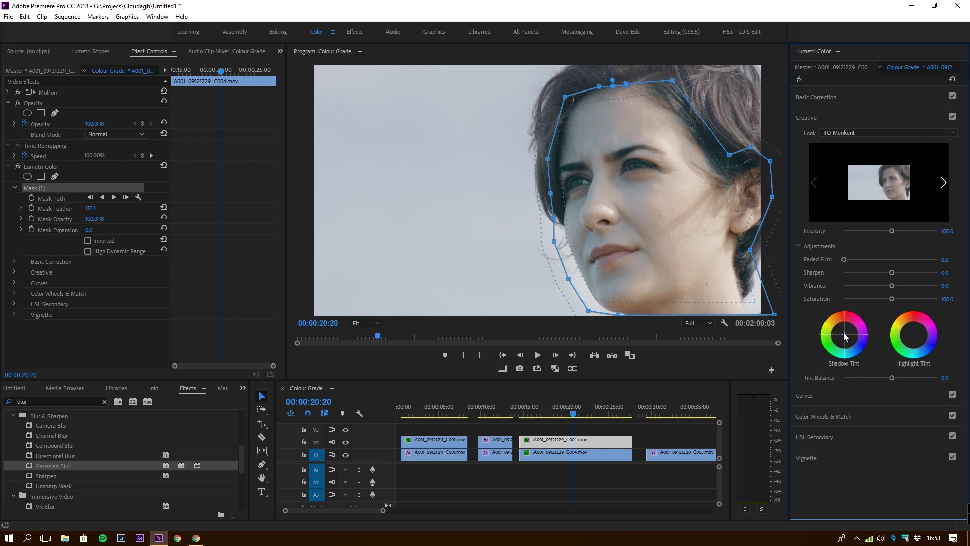
click(819, 413)
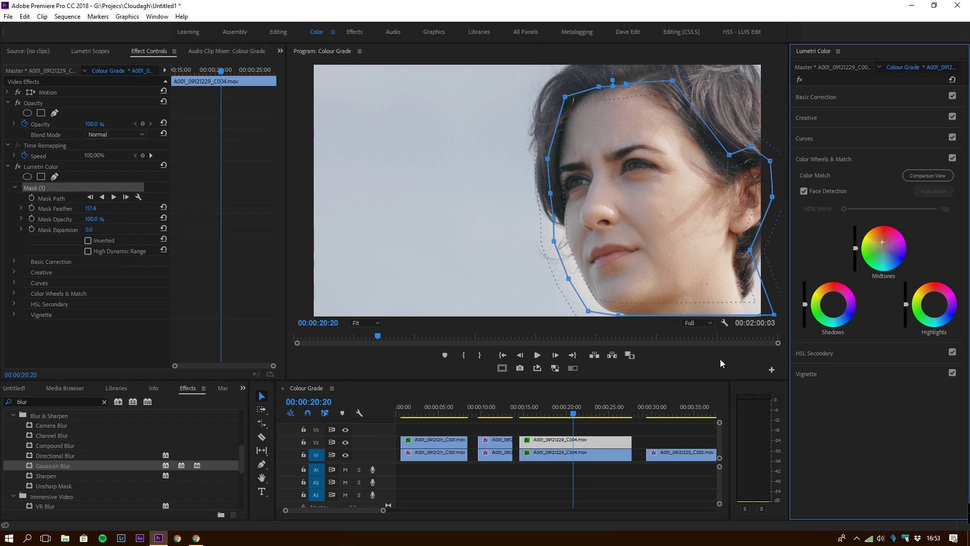
Track the face mask forward from 00:00:17:19 to the clip's end and play back the tracked section
mouse_move(558, 413)
mouse_down()
mouse_move(539, 404)
mouse_move(549, 405)
mouse_up()
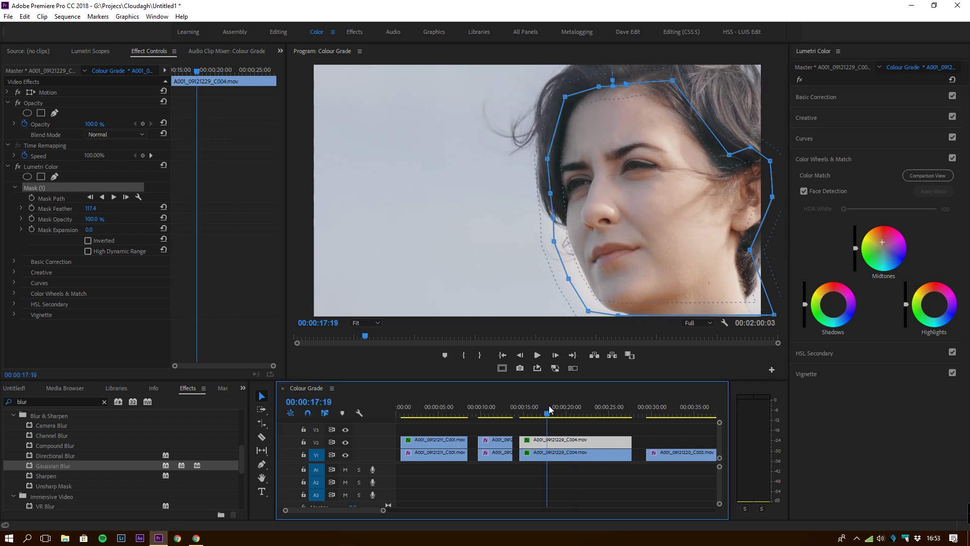
click(114, 198)
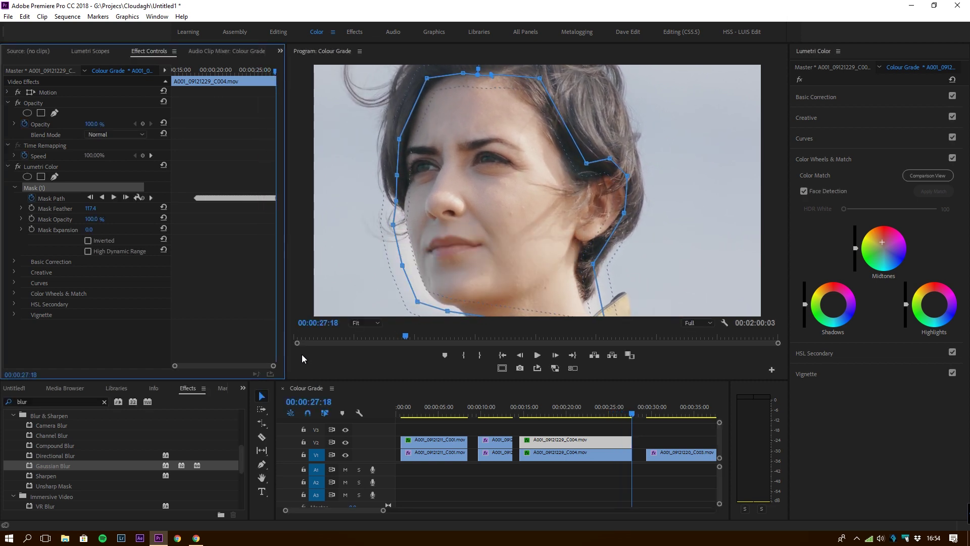
click(523, 412)
key(space)
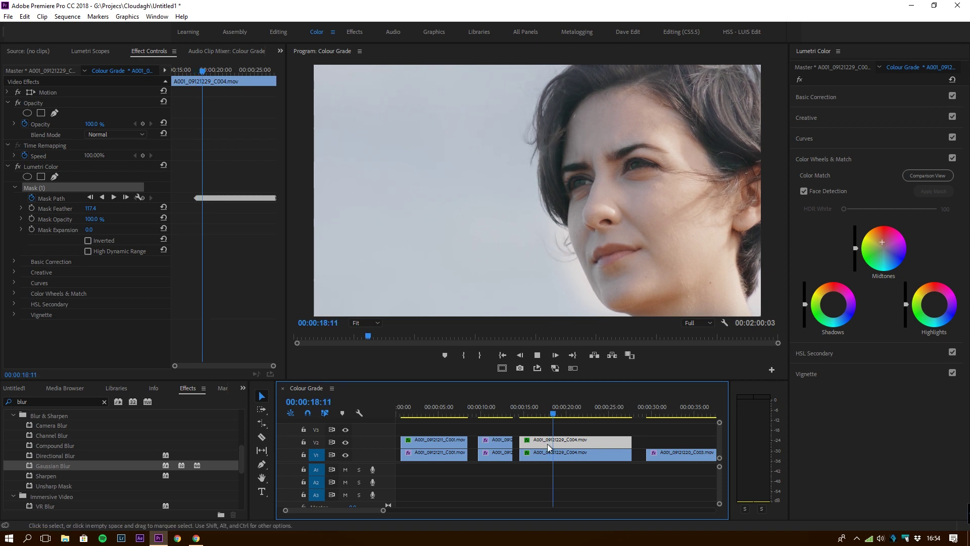
key(space)
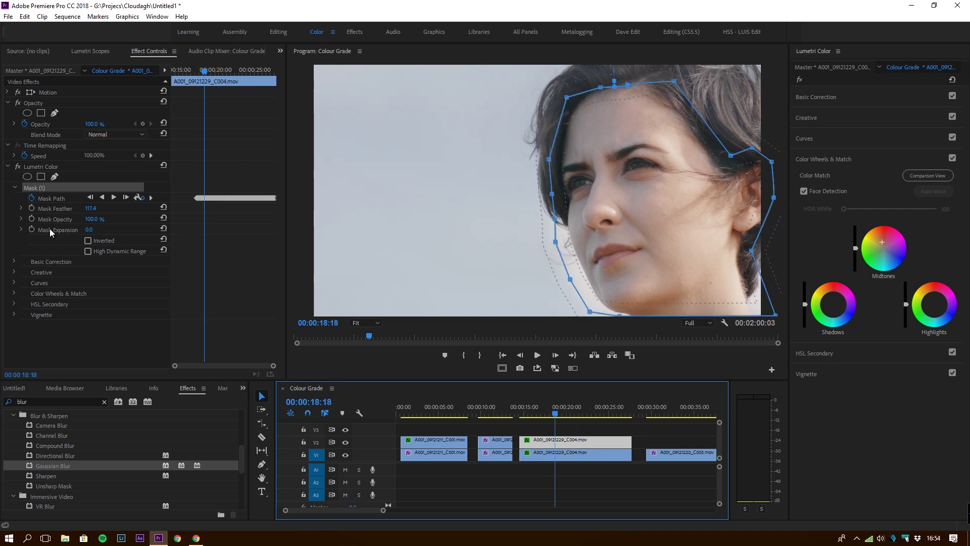
Copy the tracked face mask from Lumetri Color to Opacity on the V2 close-up and delete the Lumetri Color mask
click(49, 167)
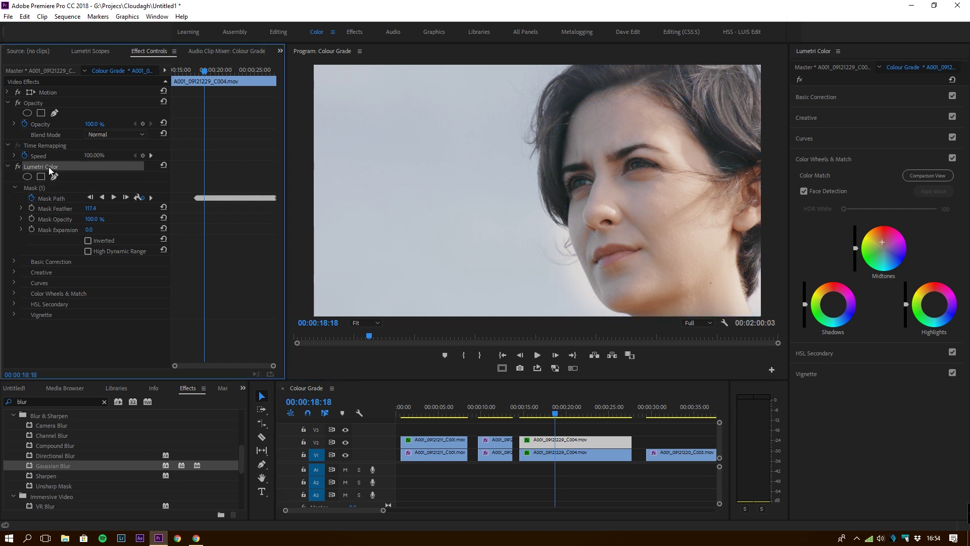
click(36, 188)
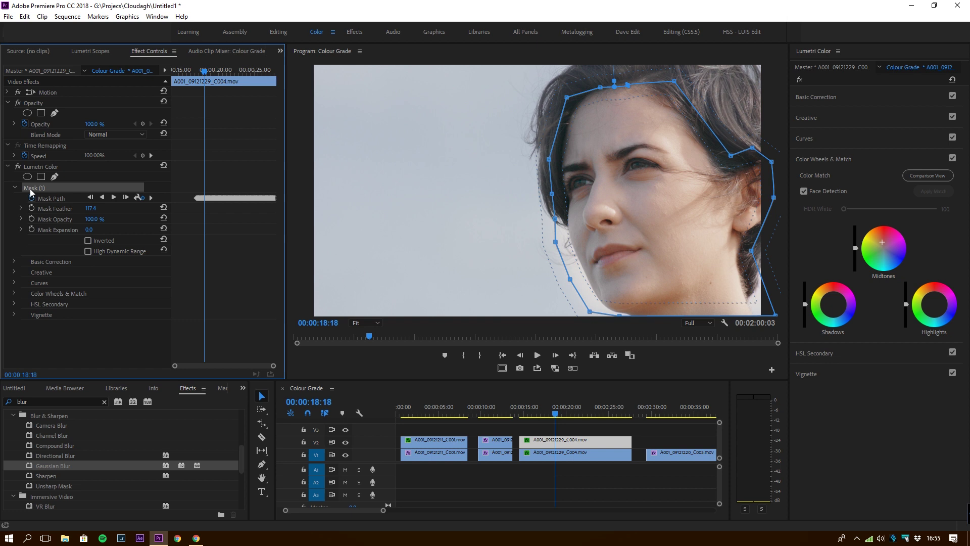
click(46, 102)
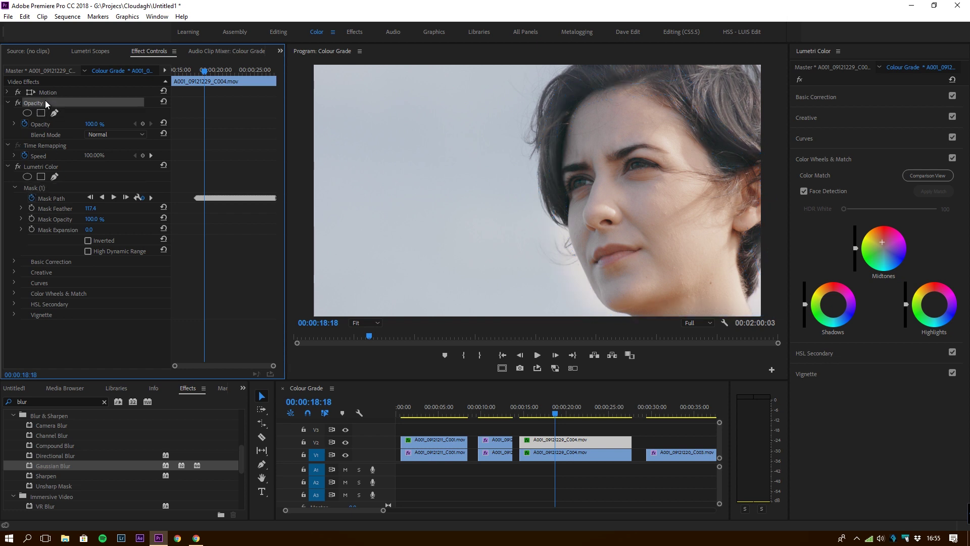
key(ctrl+v)
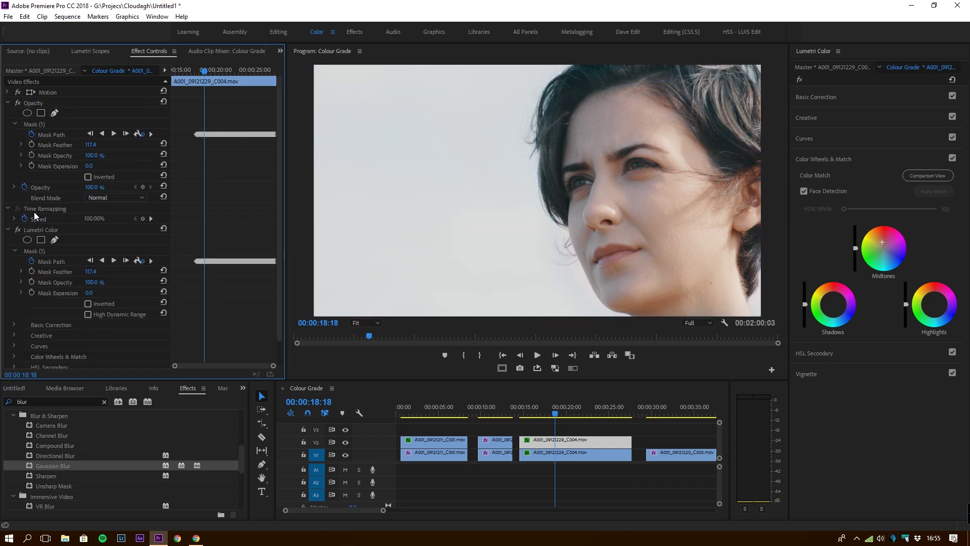
click(41, 250)
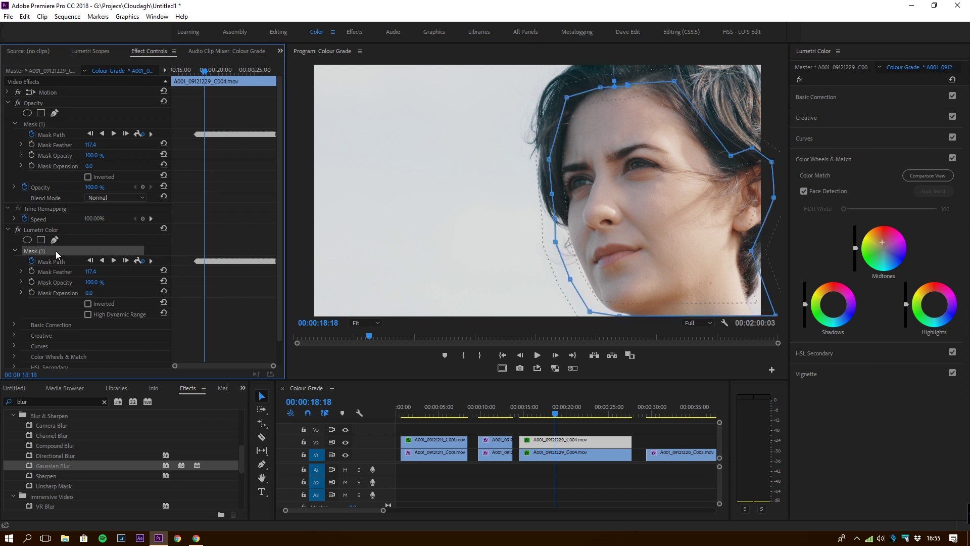
key(Delete)
Disable the V1 copy of the close-up clip to isolate the masked V2 copy
click(541, 407)
click(551, 454)
key(shift+e)
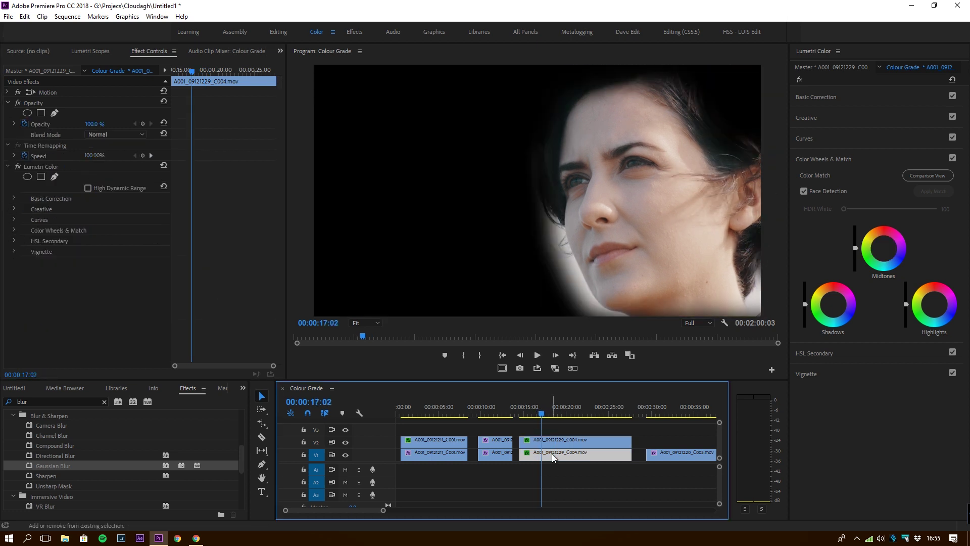
Select the masked V2 copy of the close-up and nudge its midtones slightly further toward red
click(553, 440)
click(39, 125)
click(365, 322)
click(364, 368)
click(363, 333)
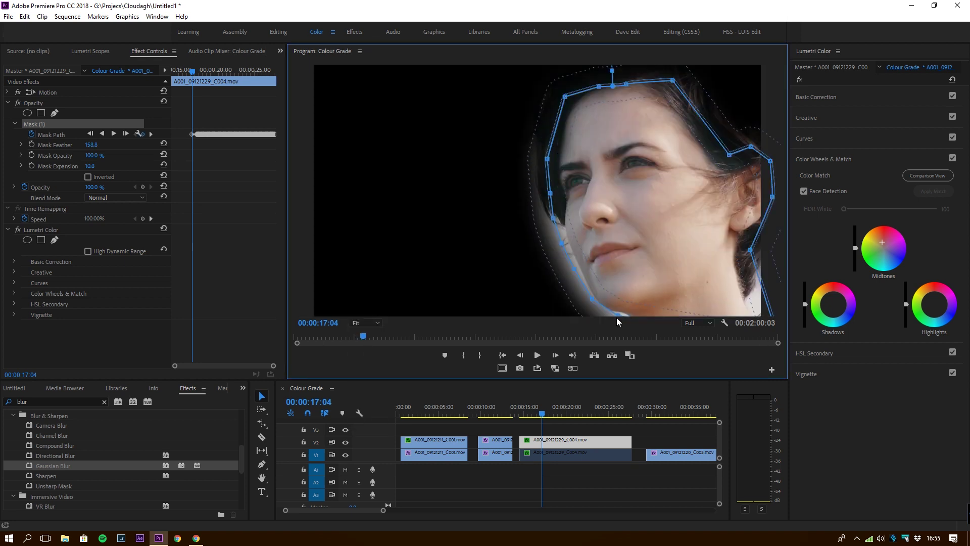
drag(527, 407, 535, 410)
drag(881, 242, 882, 240)
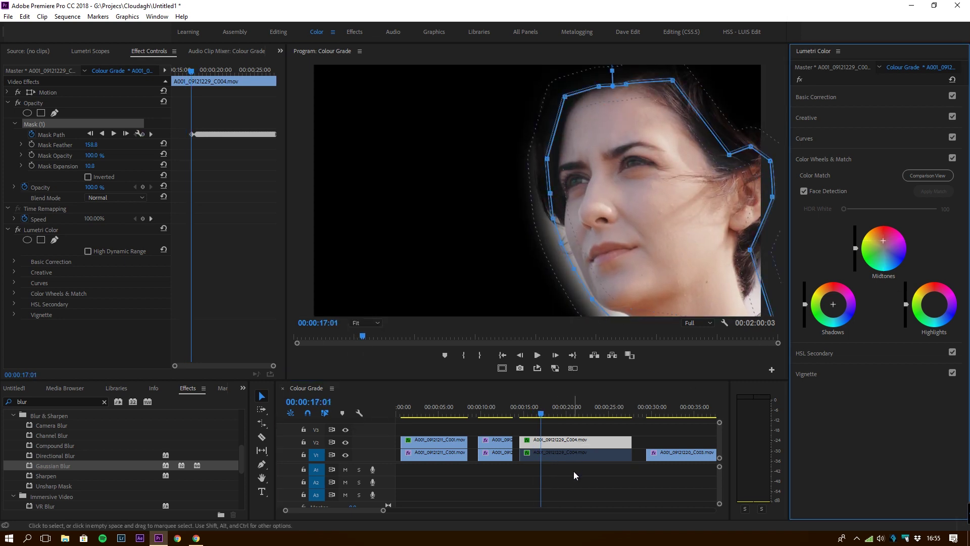
Re-enable the V1 copy of the close-up and play back both layers together
click(581, 451)
key(shift+e)
key(space)
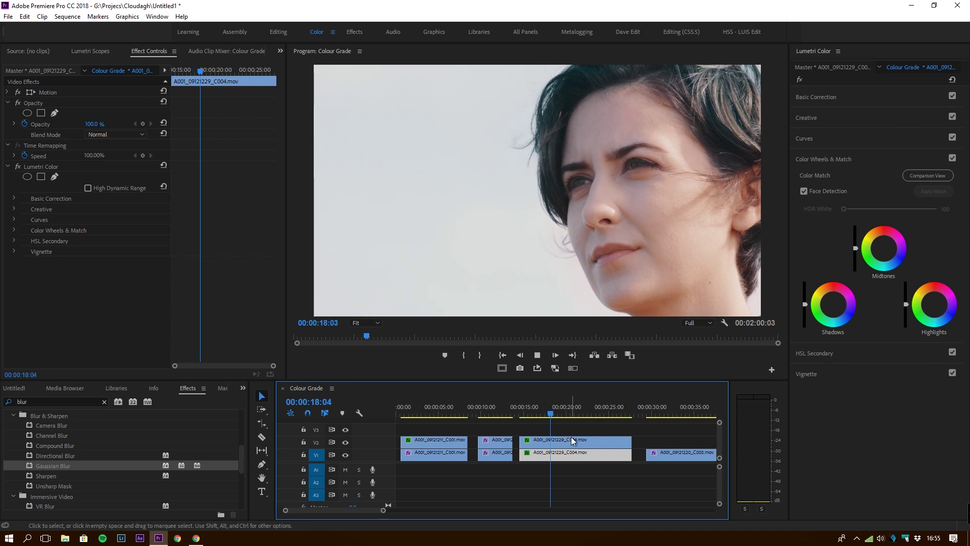
key(space)
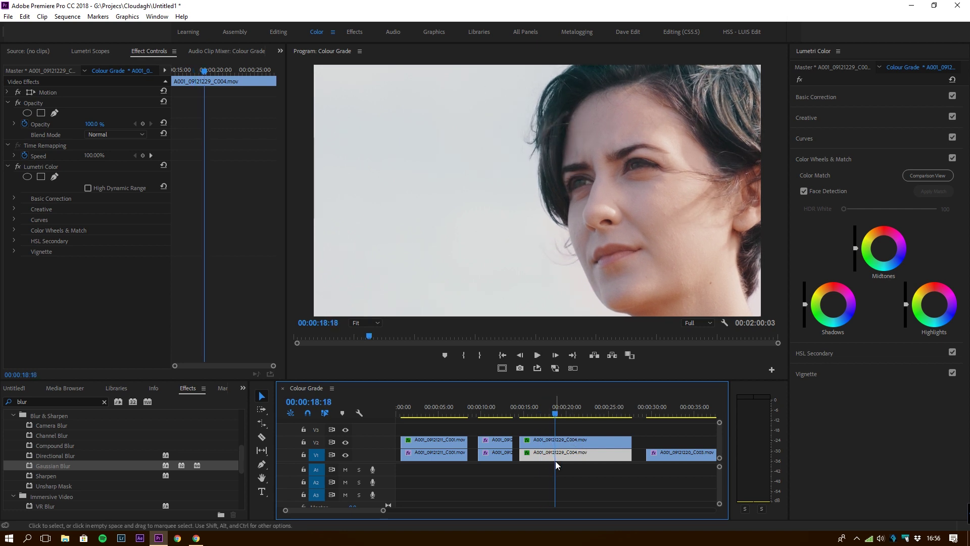
Lower the exposure of the V1 close-up to -0.8 and play back the darker background
click(816, 96)
drag(890, 209, 882, 207)
key(space)
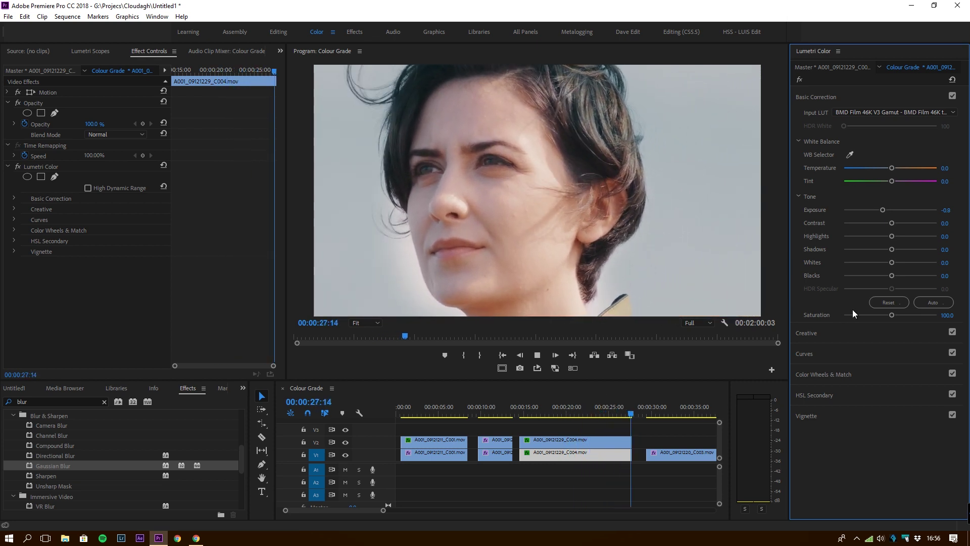
click(640, 411)
click(533, 412)
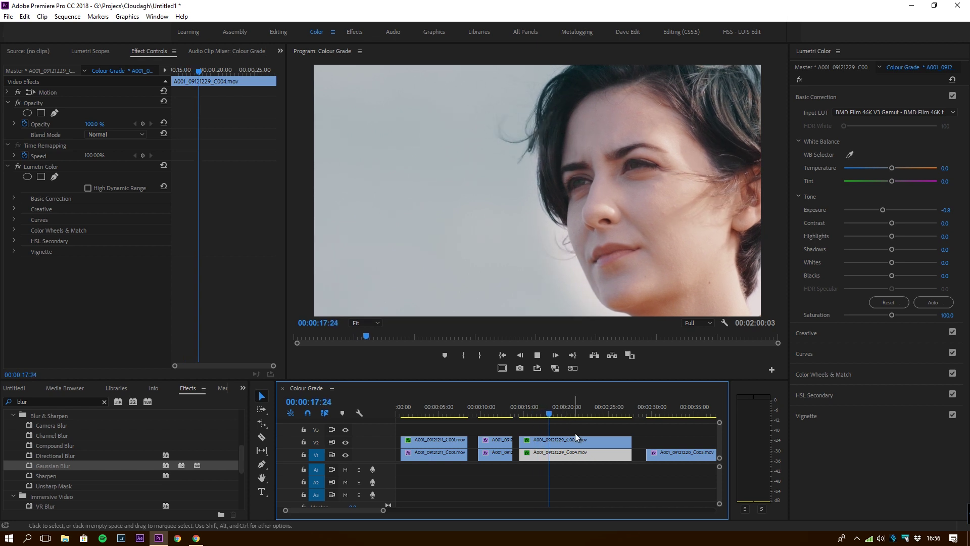
key(space)
Cool the V1 close-up's temperature to -13.5 and play the clip through to its end
click(580, 439)
drag(891, 169, 884, 168)
click(622, 451)
key(space)
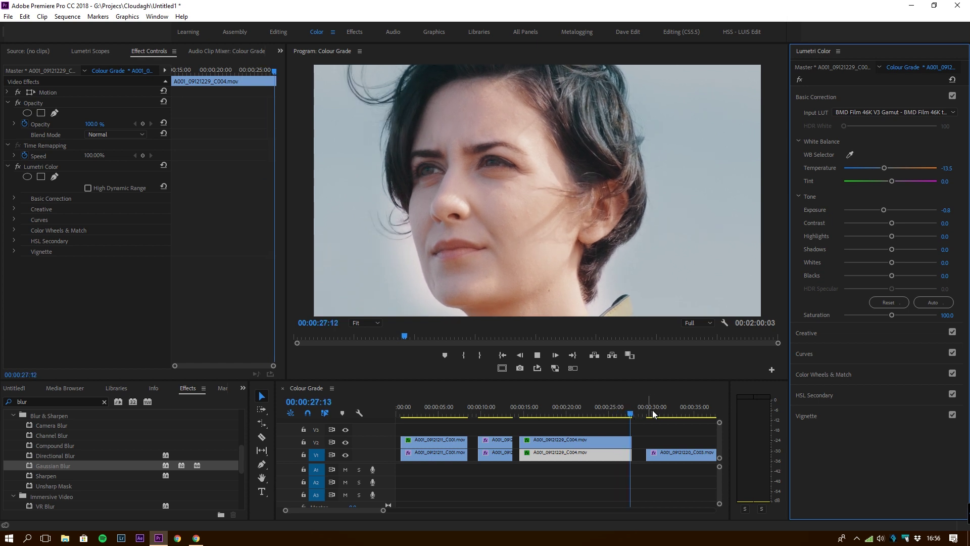
key(space)
click(655, 407)
click(579, 410)
Select the masked V2 close-up and sharpen it slightly in the Creative adjustments
click(595, 443)
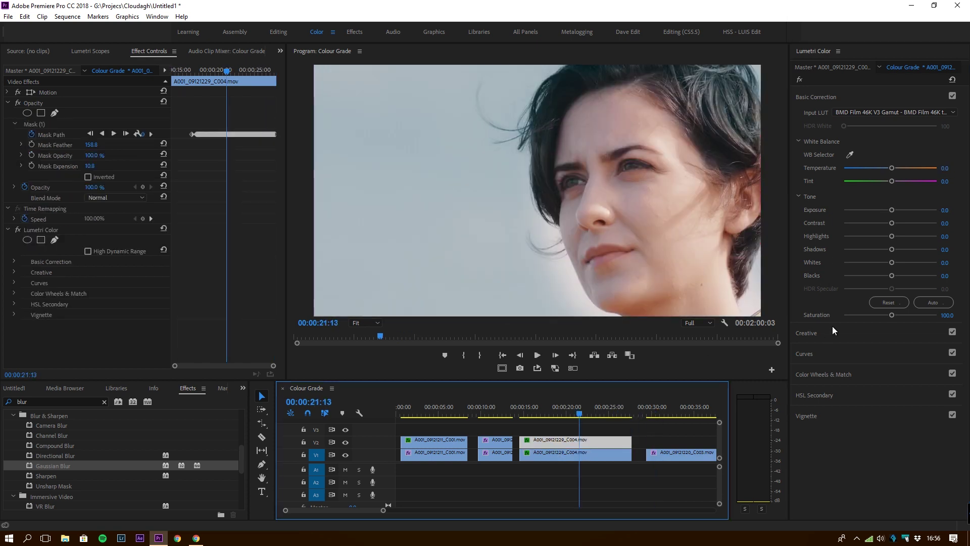
click(814, 332)
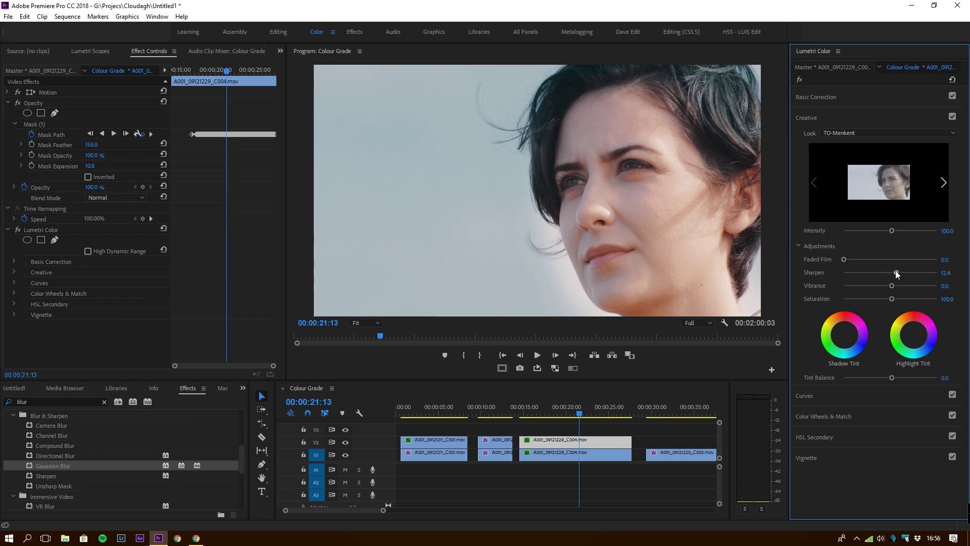
drag(895, 270, 893, 269)
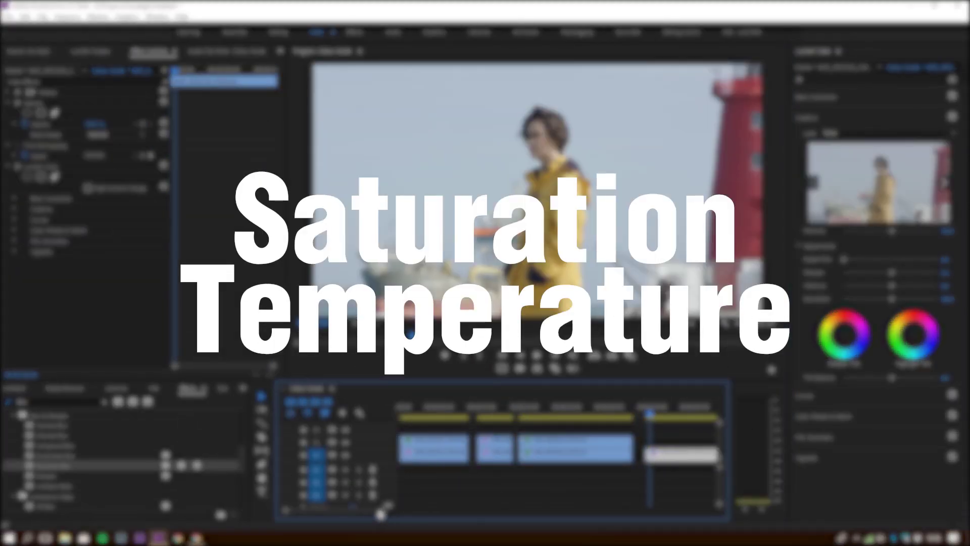
Go to the yellow-coat clip A001_09121220_C003.mov and apply the TO-Menkent look to it
drag(380, 510, 440, 521)
key(space)
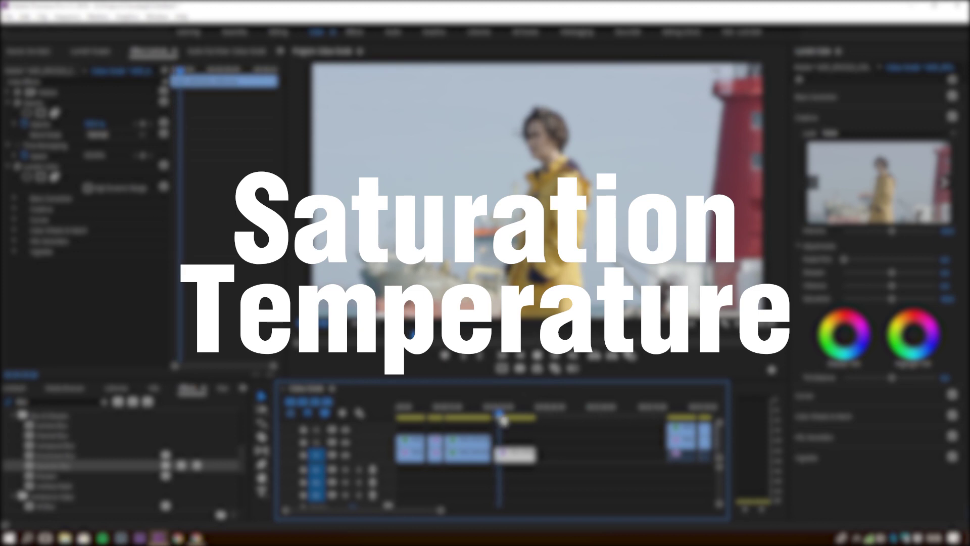
key(=)
key(=)
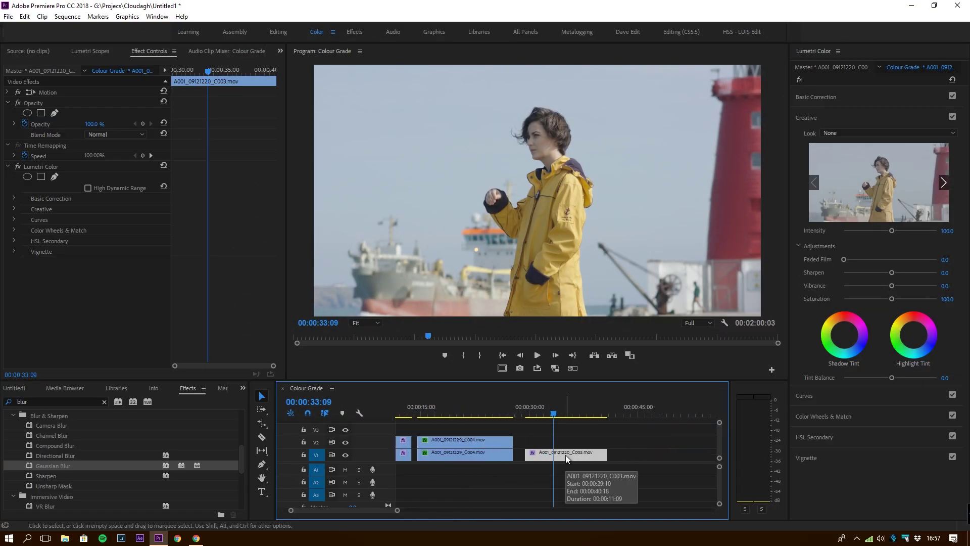
click(831, 132)
click(822, 159)
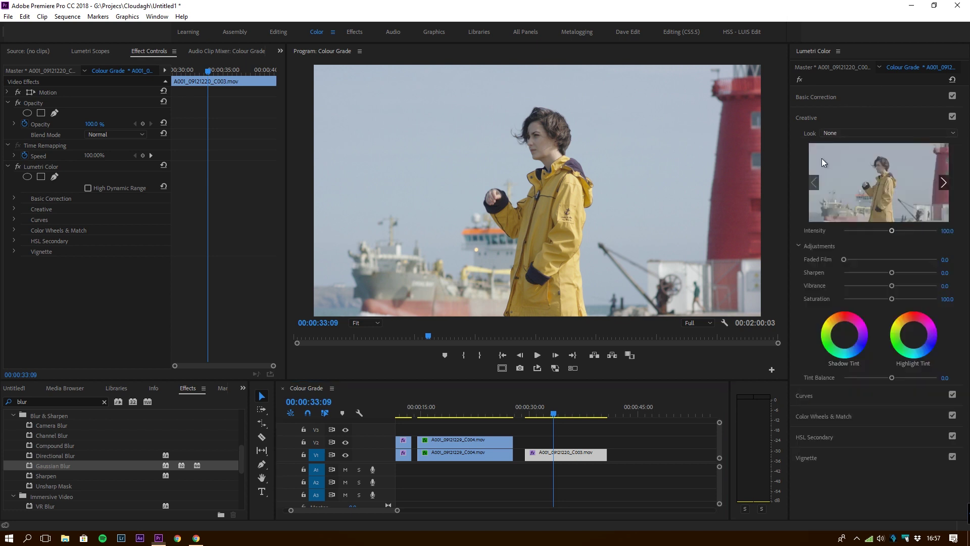
click(197, 188)
click(390, 278)
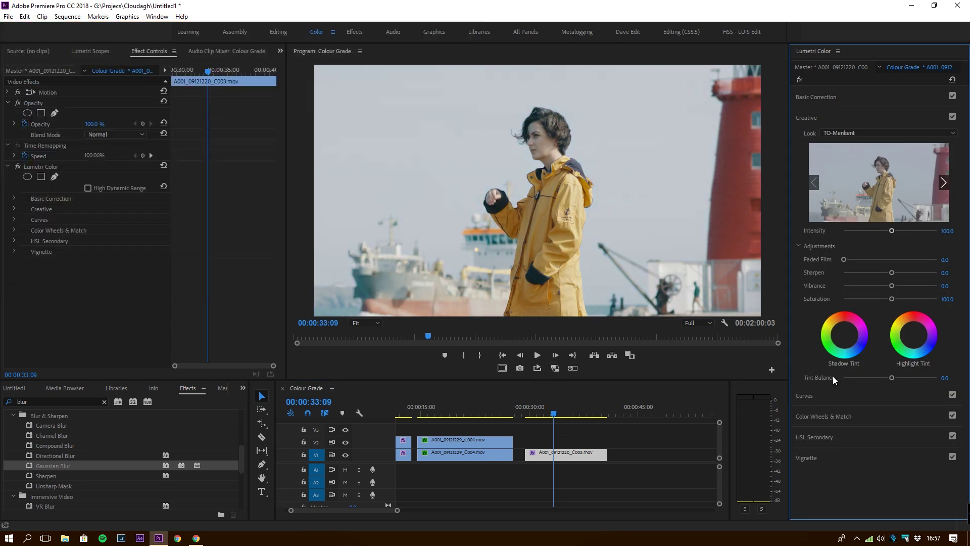
Duplicate the yellow-coat clip onto V2 directly above the original and bring up the copy's basic correction settings
drag(556, 454, 563, 442)
click(851, 99)
click(64, 167)
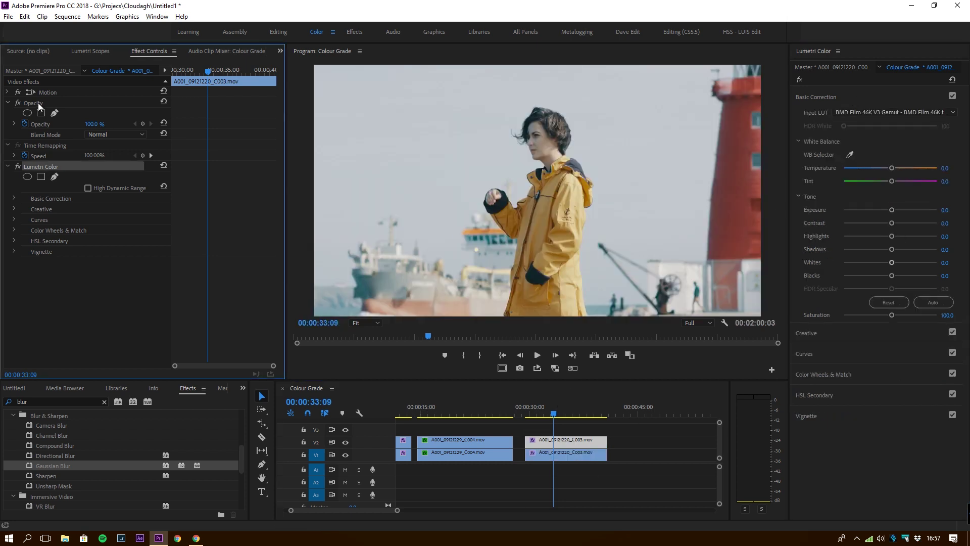
click(39, 104)
Set the V2 yellow-coat copy's contrast to 35.1, blacks to -35.1 and temperature to 12.4, checking the Lumetri Scopes
drag(892, 223, 906, 223)
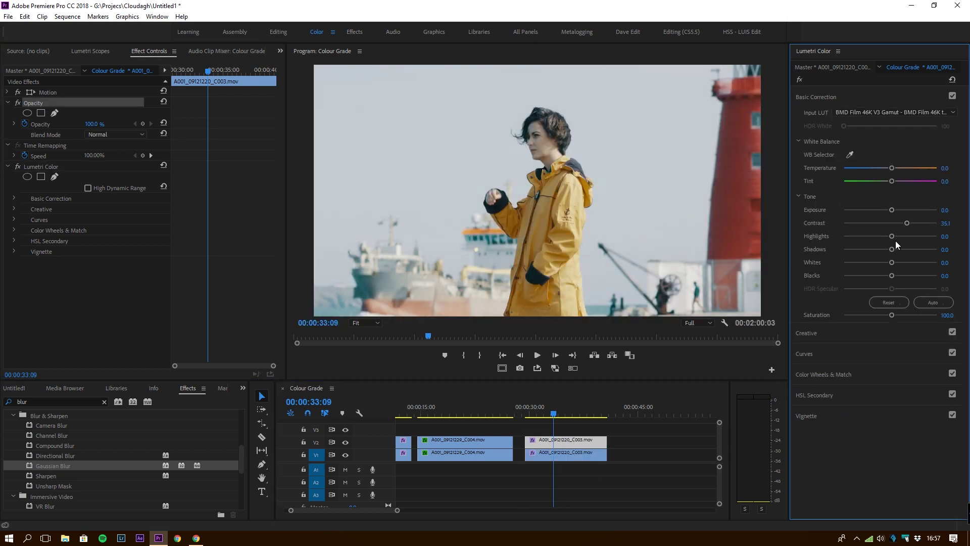
click(90, 50)
drag(892, 275, 873, 274)
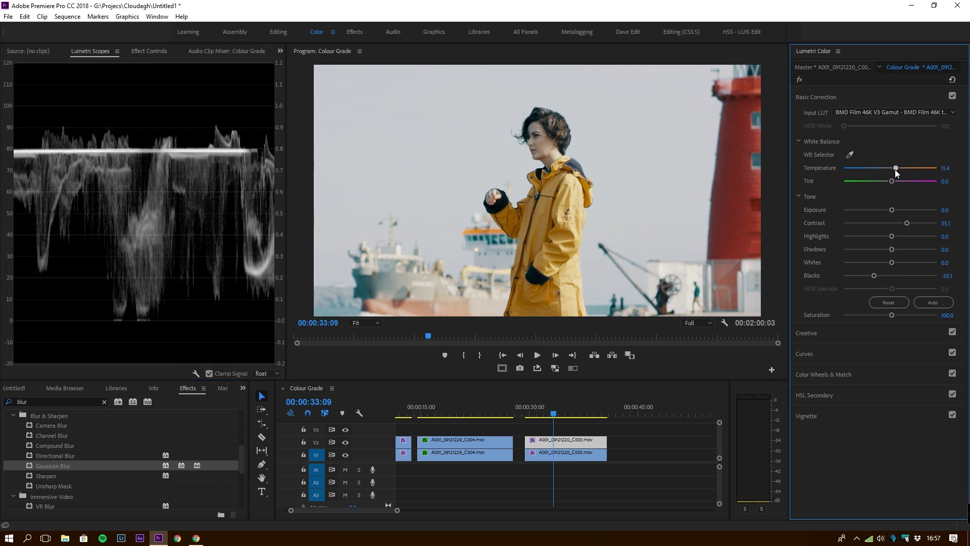
Push the V2 yellow-coat copy's midtones toward red with the colour wheels and set its exposure to 0.1
click(843, 331)
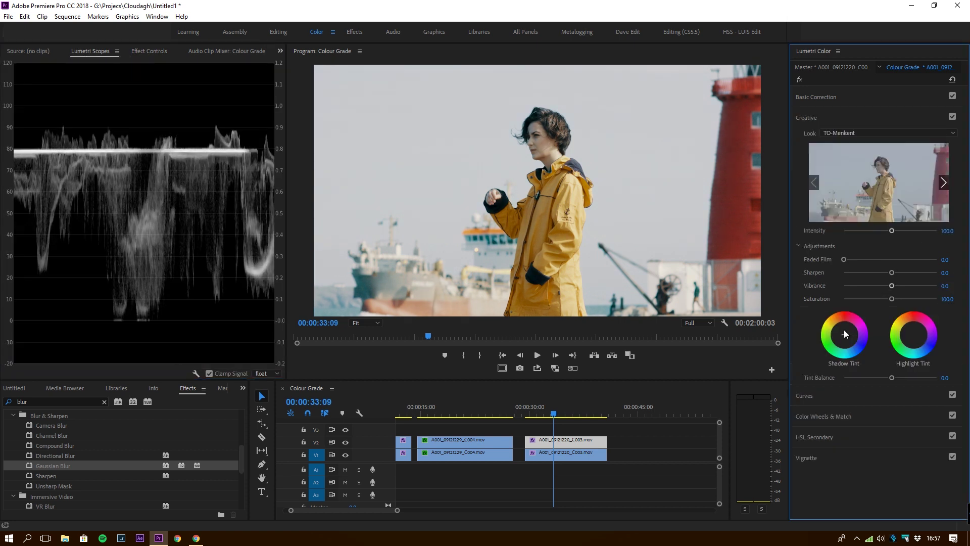
click(823, 419)
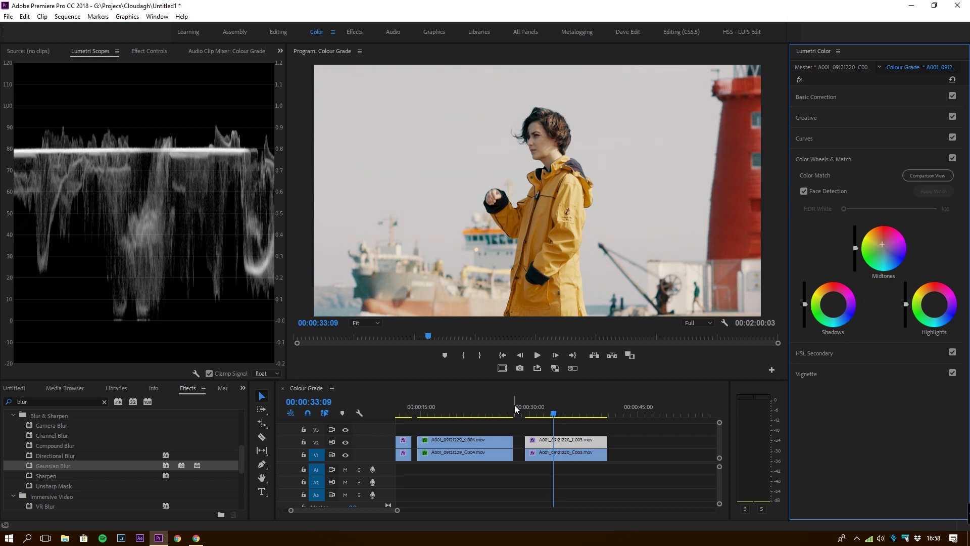
drag(552, 407, 566, 414)
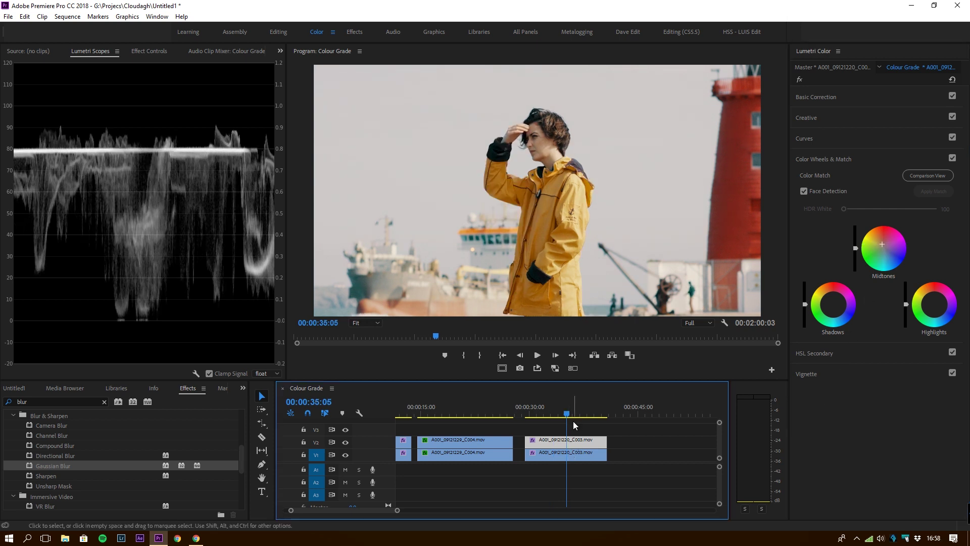
click(895, 158)
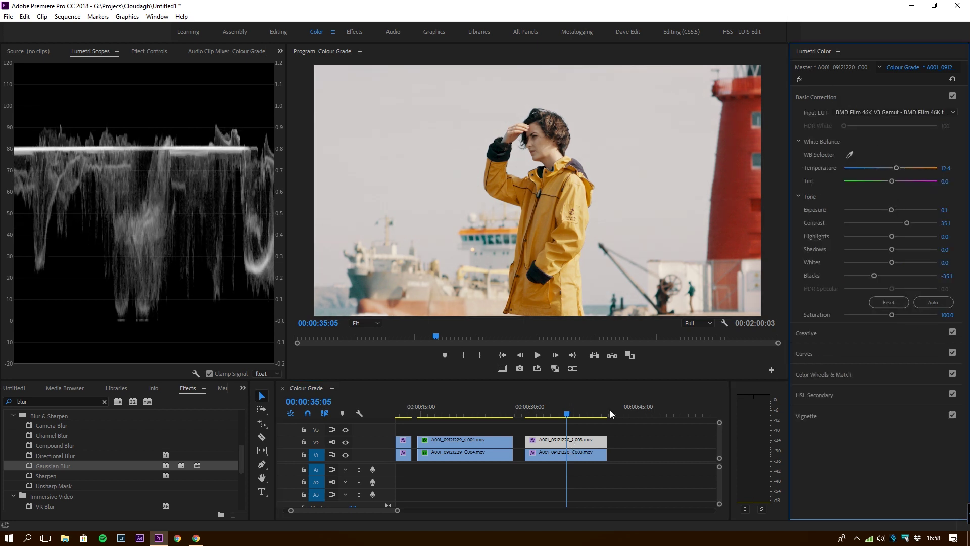
Start a pen mask under Opacity on the V2 yellow-coat copy, tracing the woman's front from her head down to the frame's bottom
click(596, 453)
click(163, 51)
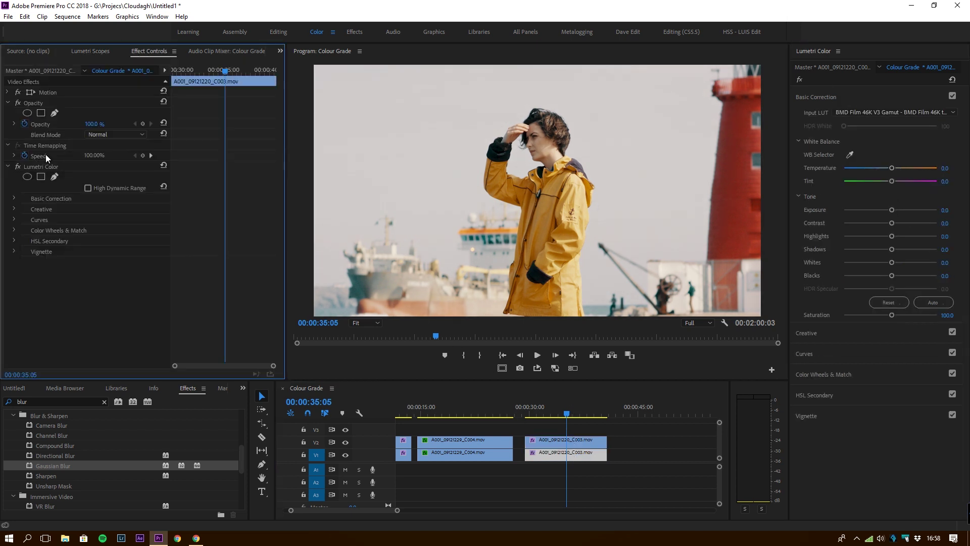
click(546, 440)
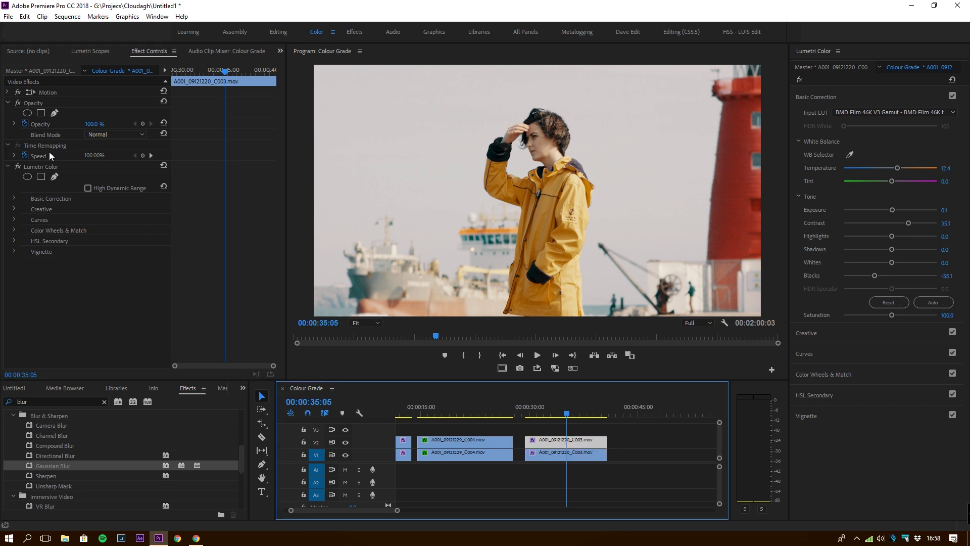
click(54, 112)
click(529, 108)
click(514, 122)
click(495, 131)
click(476, 178)
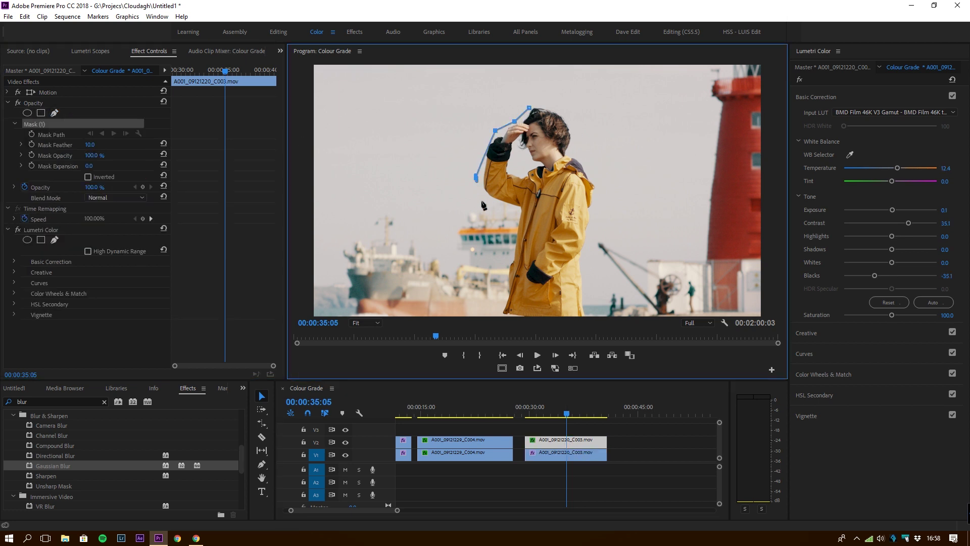
click(493, 215)
click(509, 233)
drag(495, 288, 495, 295)
drag(528, 382, 528, 410)
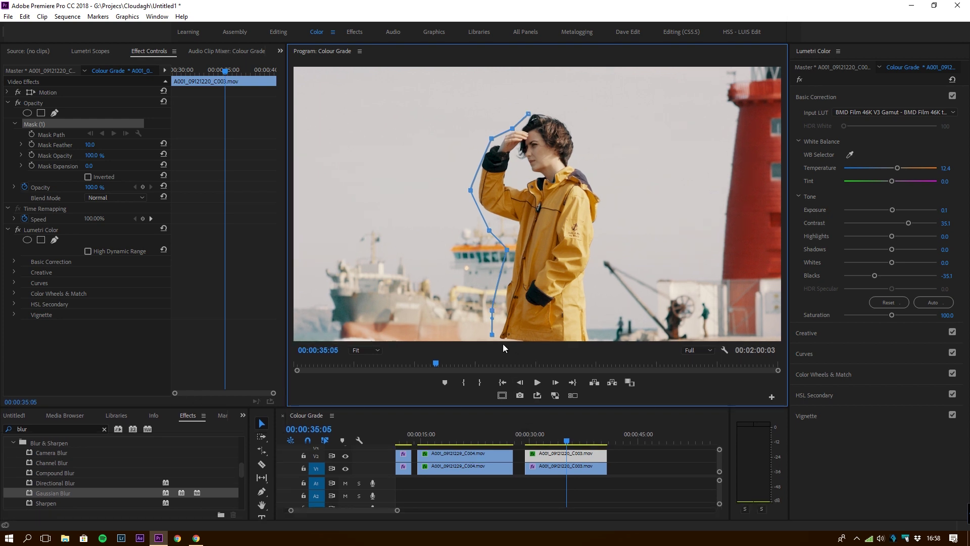
Complete the mask up the woman's back to above her head, then set its feather to 234.4 and expansion to 55.7
click(591, 341)
click(593, 284)
click(596, 237)
click(613, 198)
click(589, 157)
click(579, 134)
click(556, 108)
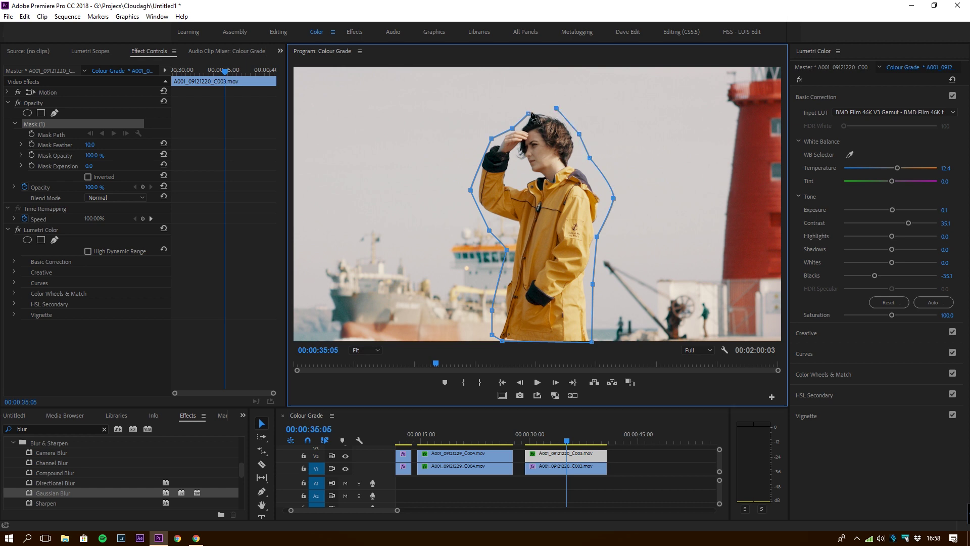
click(513, 112)
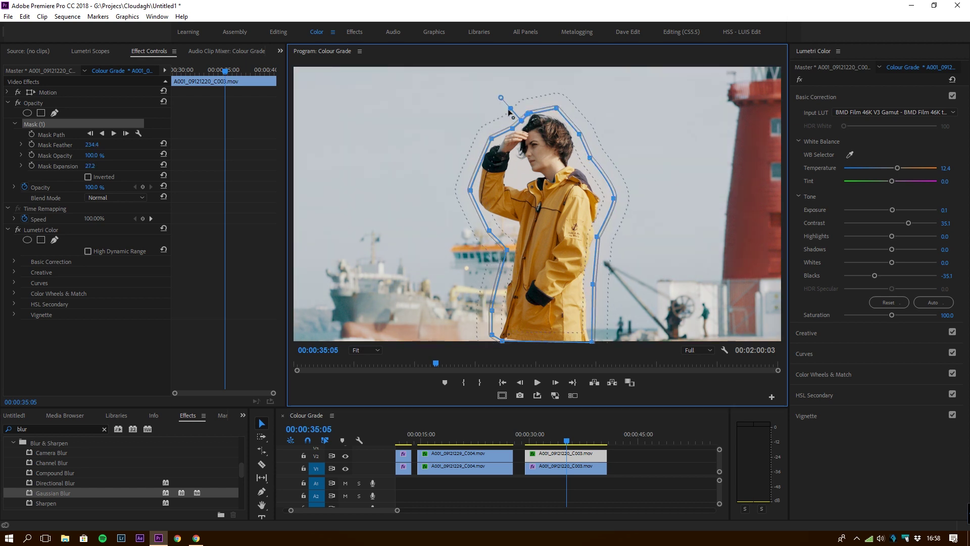
drag(508, 107, 507, 105)
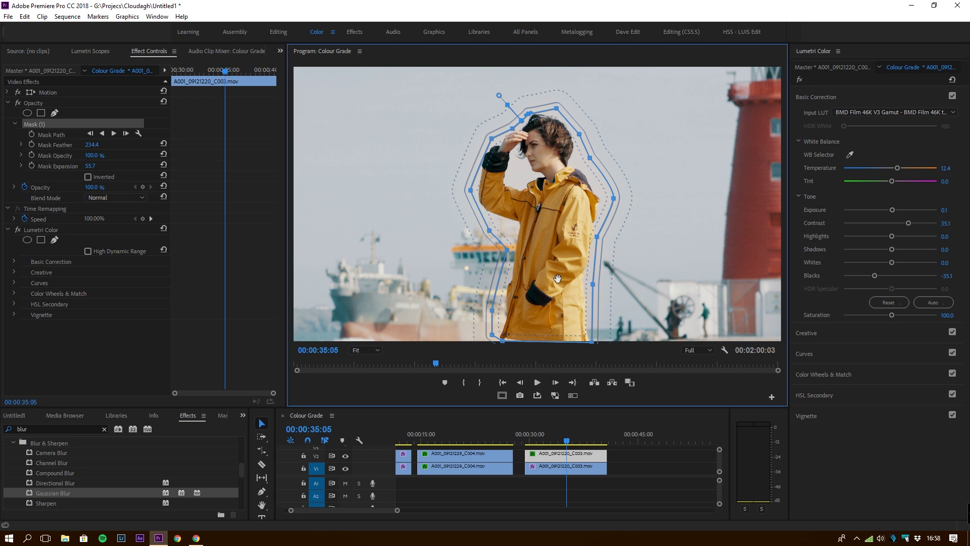
Set the V1 yellow-coat clip's exposure to -0.3 and blacks to 5.9 at 00:00:33:23
drag(552, 440, 578, 474)
click(578, 472)
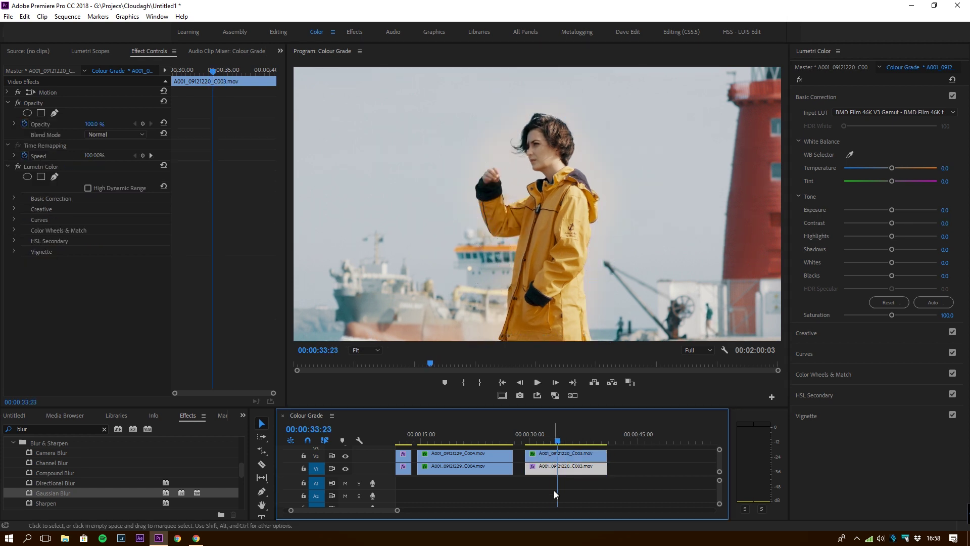
click(892, 276)
Raise the V2 mask's feather to 543.7 and expansion to 138.6, reshape it around the head, and play it back
click(566, 454)
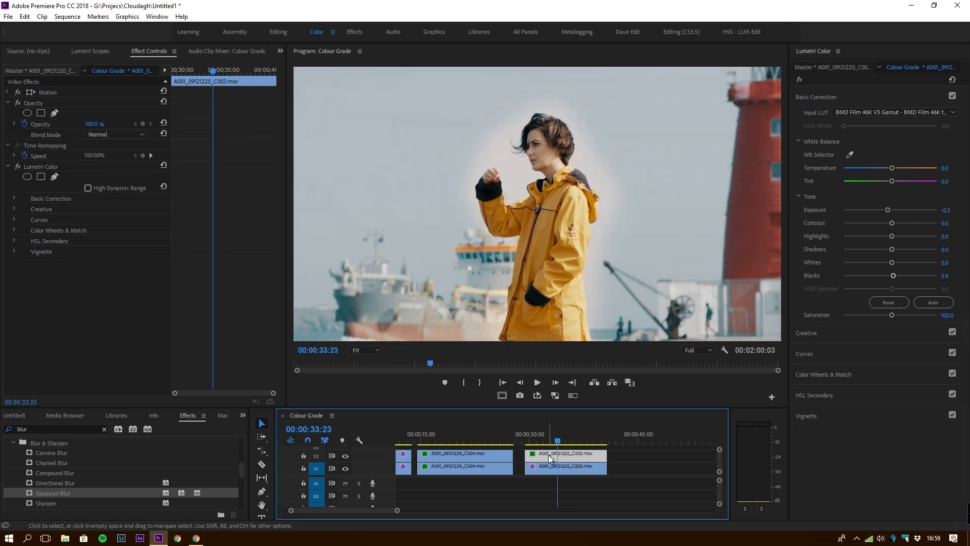
click(59, 124)
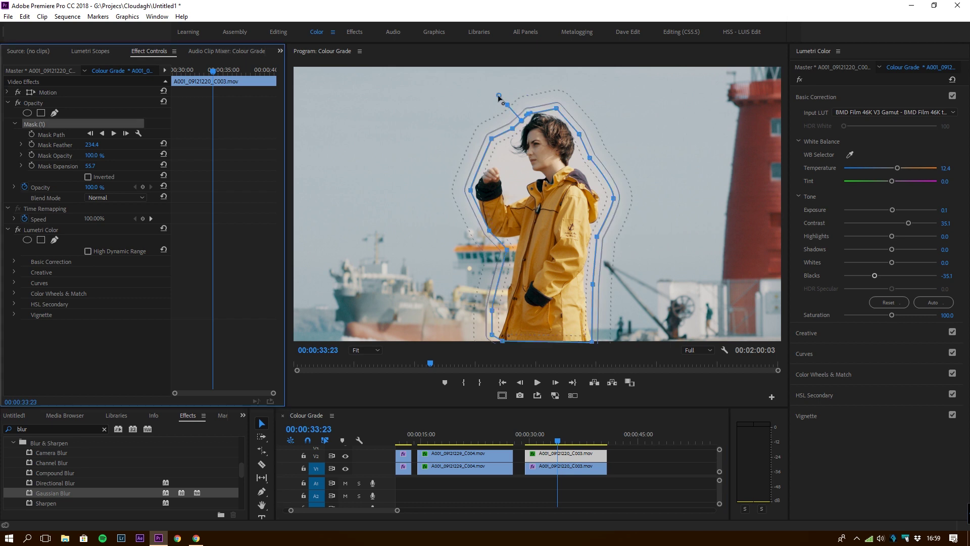
drag(499, 95, 557, 100)
drag(579, 134, 591, 159)
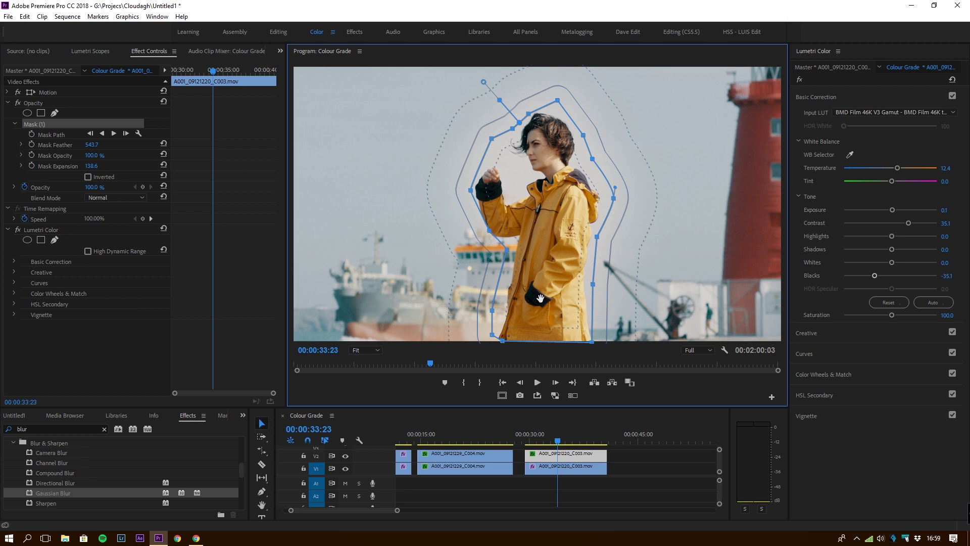
drag(537, 435, 571, 440)
key(space)
key(space)
Reduce the V1 yellow-coat clip's saturation to 65.9 and exposure to -0.5, then play back the result
click(572, 467)
drag(892, 316, 875, 315)
drag(888, 210, 885, 211)
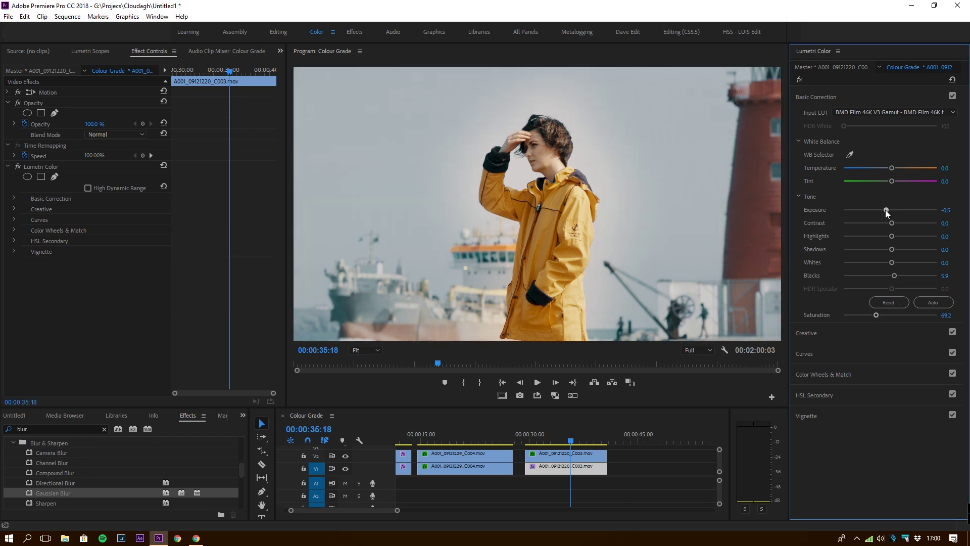
key(space)
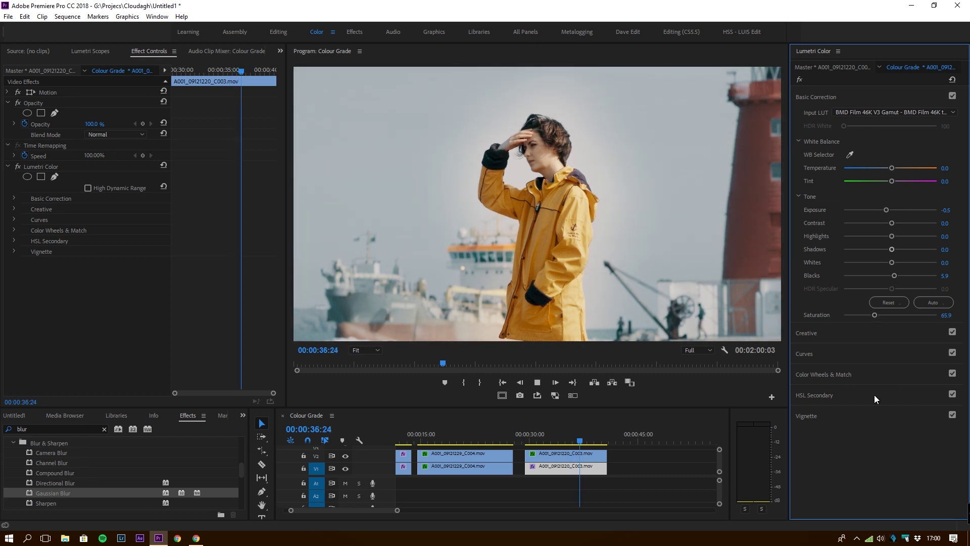
key(space)
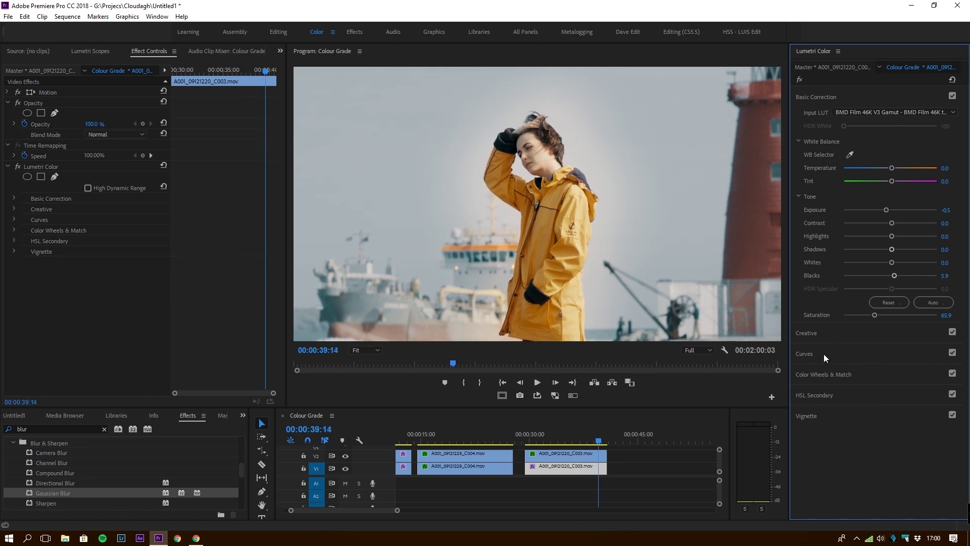
Key the woman's skin on the V2 yellow-coat clip with HSL Secondary, adjusting the H, S and L ranges, denoise 30.8 and blur 10.1
click(838, 376)
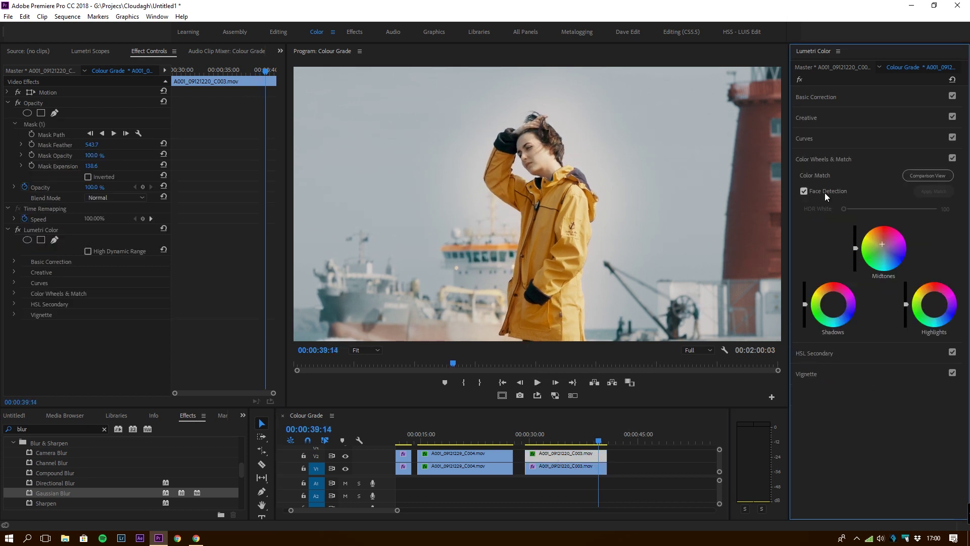
click(818, 355)
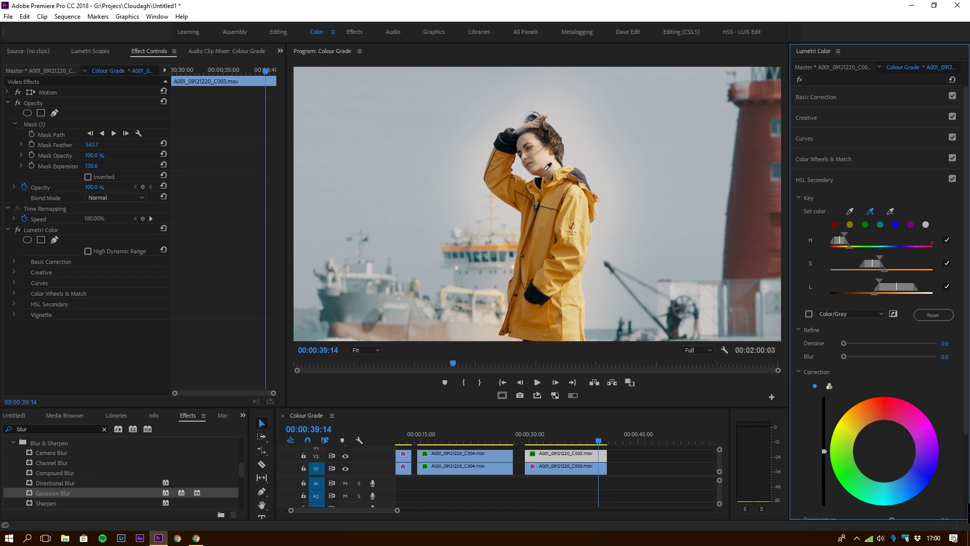
click(809, 314)
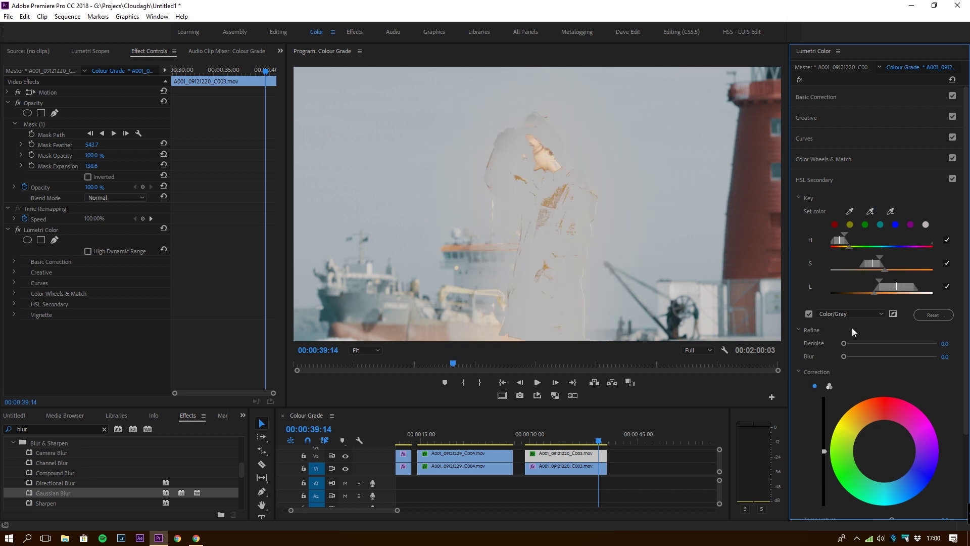
mouse_move(843, 343)
mouse_down()
mouse_move(872, 343)
mouse_move(850, 356)
mouse_up()
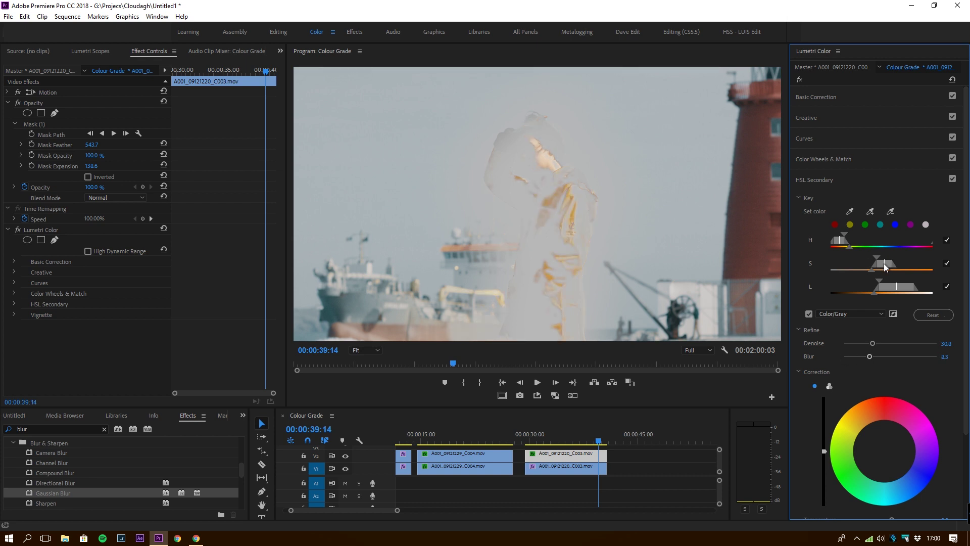
drag(883, 263, 840, 241)
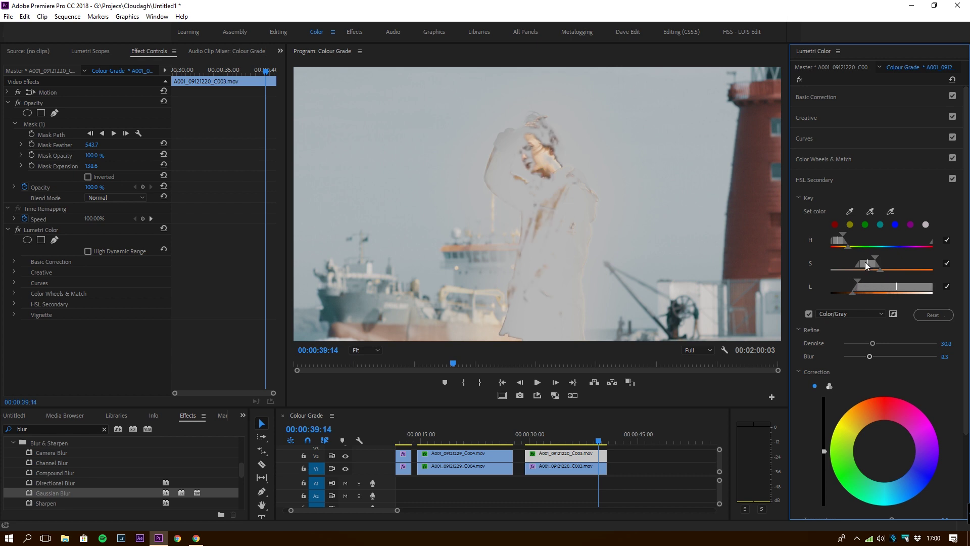
drag(880, 262, 878, 261)
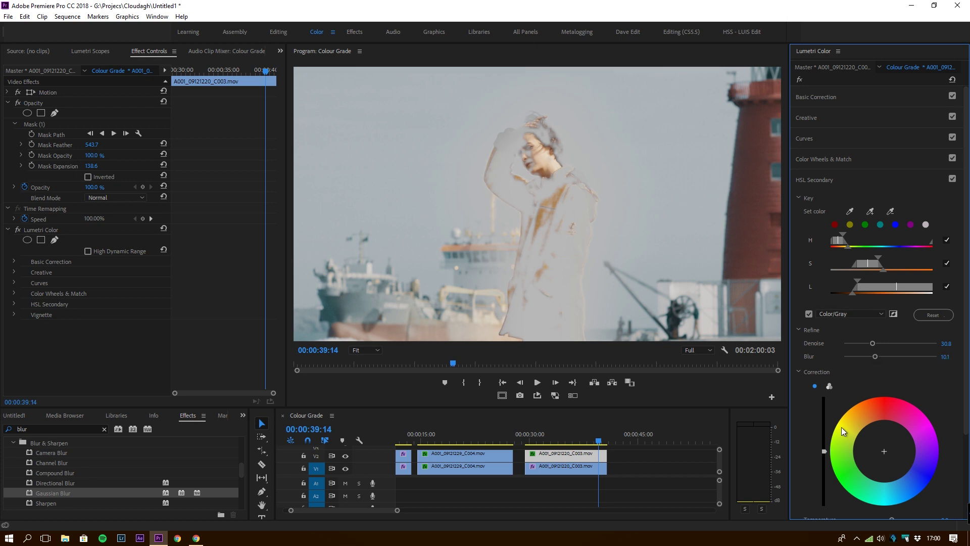
Shift the keyed skin's colour slightly towards red and turn off the Color/Gray key preview
drag(884, 451, 884, 445)
click(809, 315)
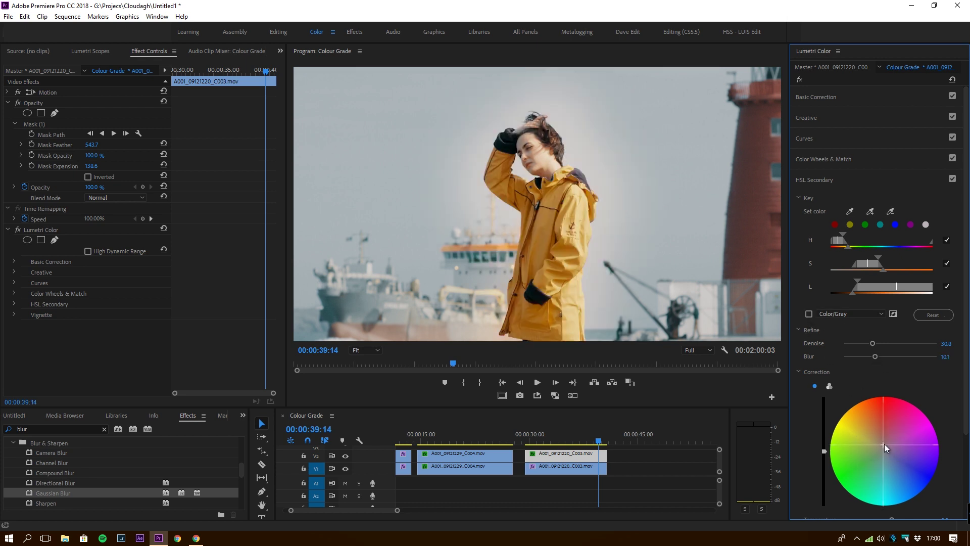